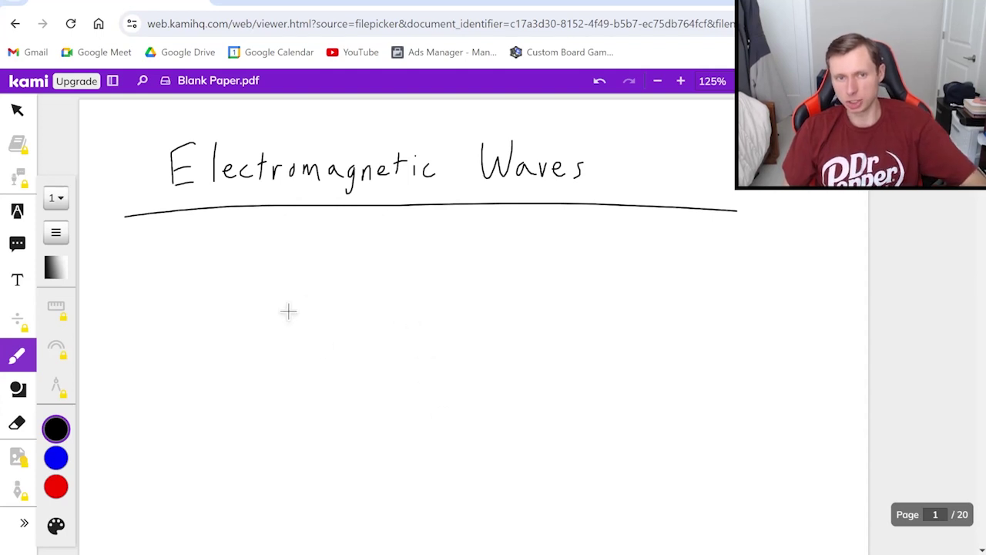
- Write C = λf and label C with an arrow as speed of light, 3·10⁸ m/s
mouse_move(302, 291)
mouse_down()
mouse_move(302, 318)
mouse_move(347, 298)
mouse_move(407, 325)
mouse_move(383, 325)
mouse_up()
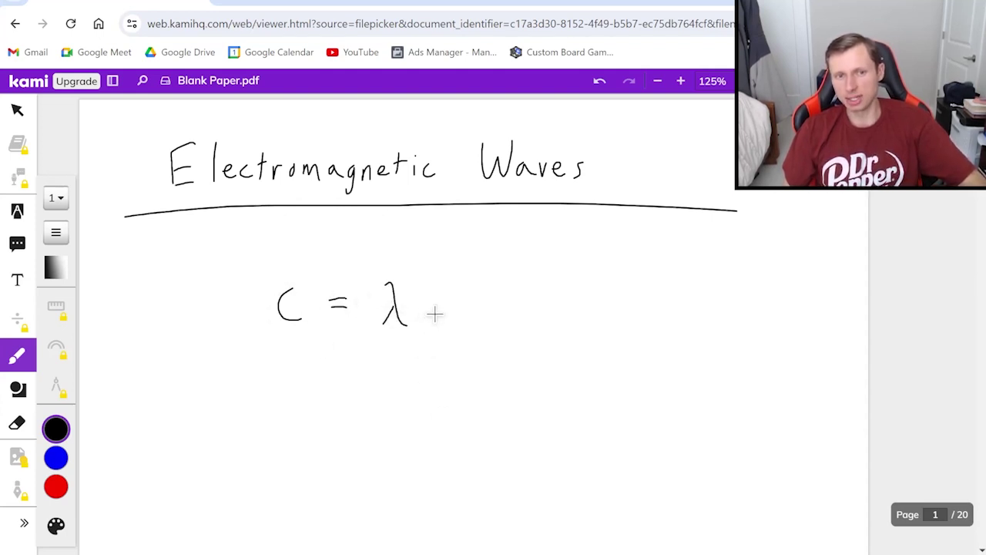
drag(432, 303, 451, 301)
mouse_move(260, 378)
mouse_down()
mouse_move(269, 349)
mouse_move(279, 359)
mouse_up()
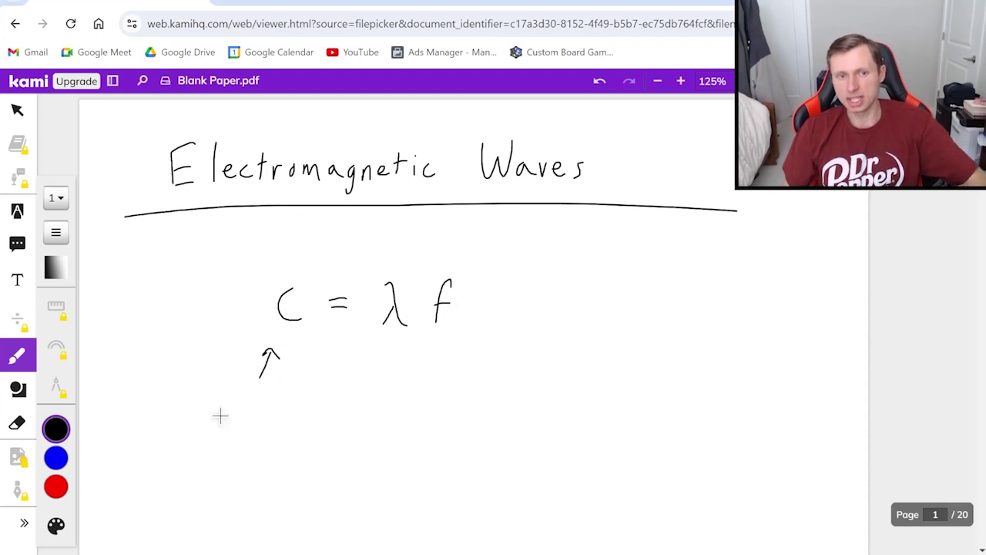
mouse_move(178, 413)
mouse_down()
mouse_move(167, 424)
mouse_move(342, 414)
mouse_move(352, 431)
mouse_move(376, 409)
mouse_move(385, 414)
mouse_up()
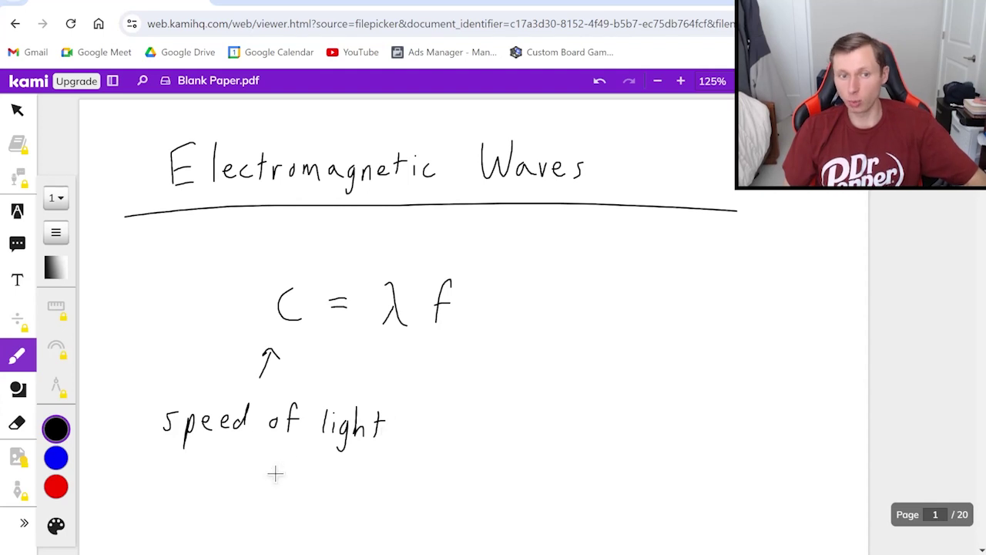
mouse_move(176, 479)
mouse_down()
mouse_move(182, 506)
mouse_move(219, 502)
mouse_up()
click(201, 494)
mouse_move(240, 483)
mouse_down()
mouse_move(295, 475)
mouse_move(309, 506)
mouse_up()
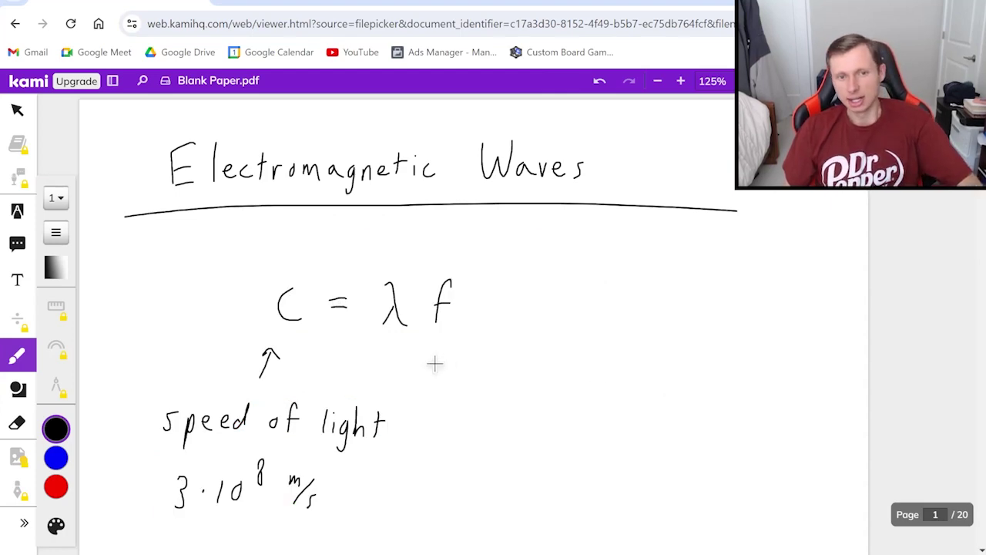
- Add arrows labelling λ as wavelength and f as frequency
drag(406, 351, 432, 397)
drag(399, 359, 416, 356)
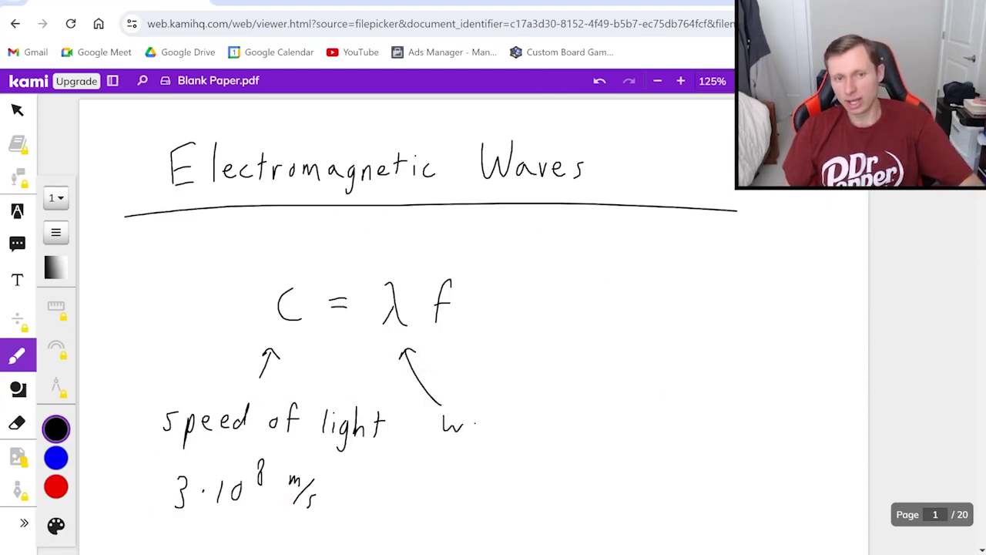
drag(475, 422, 580, 437)
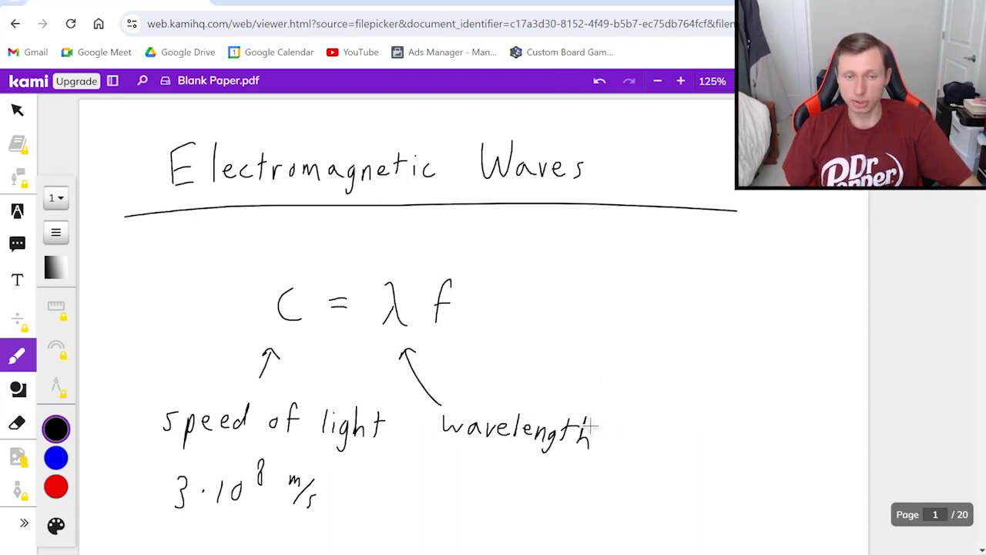
mouse_move(485, 326)
mouse_down()
mouse_move(553, 363)
mouse_move(571, 346)
mouse_up()
mouse_move(575, 364)
mouse_down()
mouse_move(590, 353)
mouse_move(608, 386)
mouse_move(643, 371)
mouse_up()
drag(644, 365, 675, 375)
drag(684, 368, 680, 396)
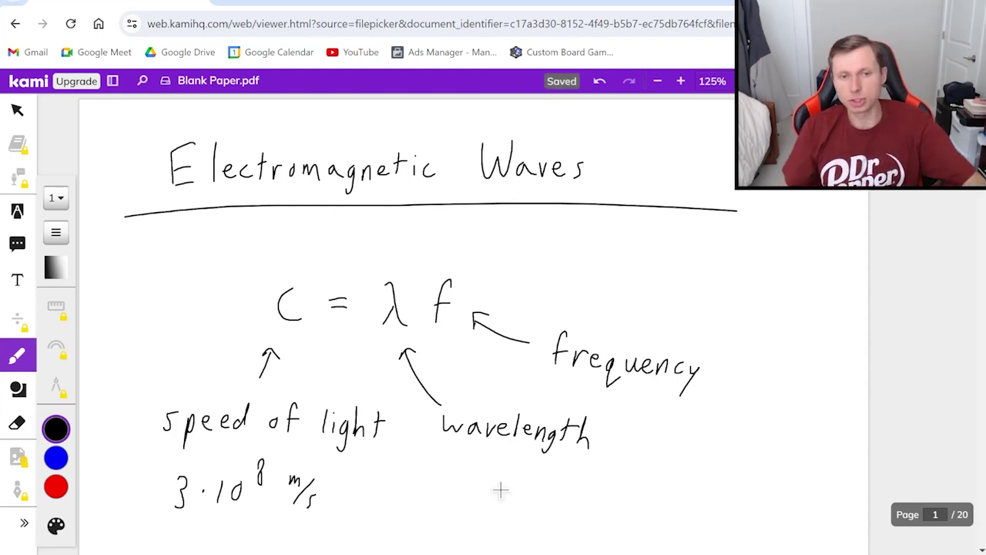
scroll(427, 402, down, 2)
- Write the alternate forms C = λν and V = λf below the diagram
mouse_move(369, 433)
mouse_down()
mouse_move(370, 458)
mouse_move(408, 435)
mouse_up()
mouse_move(393, 445)
mouse_down()
mouse_move(464, 461)
mouse_move(437, 465)
mouse_move(510, 430)
mouse_up()
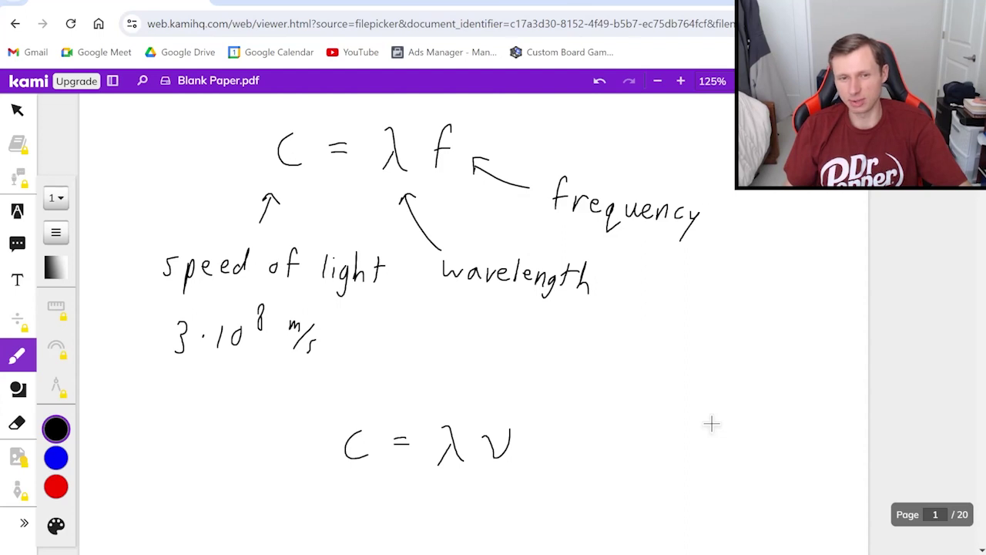
scroll(407, 392, down, 2)
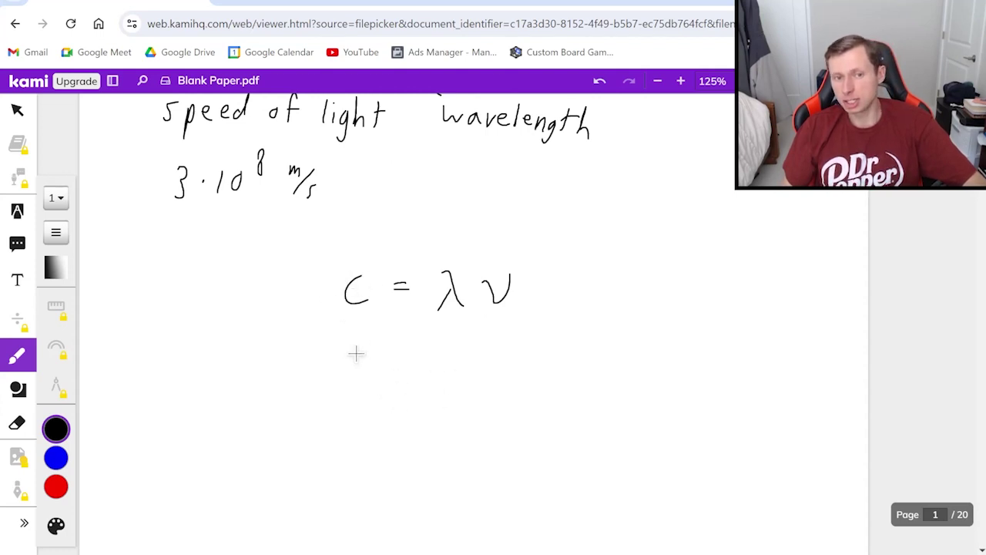
mouse_move(302, 423)
mouse_down()
mouse_move(302, 436)
mouse_move(331, 422)
mouse_move(371, 433)
mouse_up()
mouse_move(355, 443)
mouse_down()
mouse_move(439, 462)
mouse_move(408, 463)
mouse_move(476, 406)
mouse_up()
drag(458, 437, 483, 436)
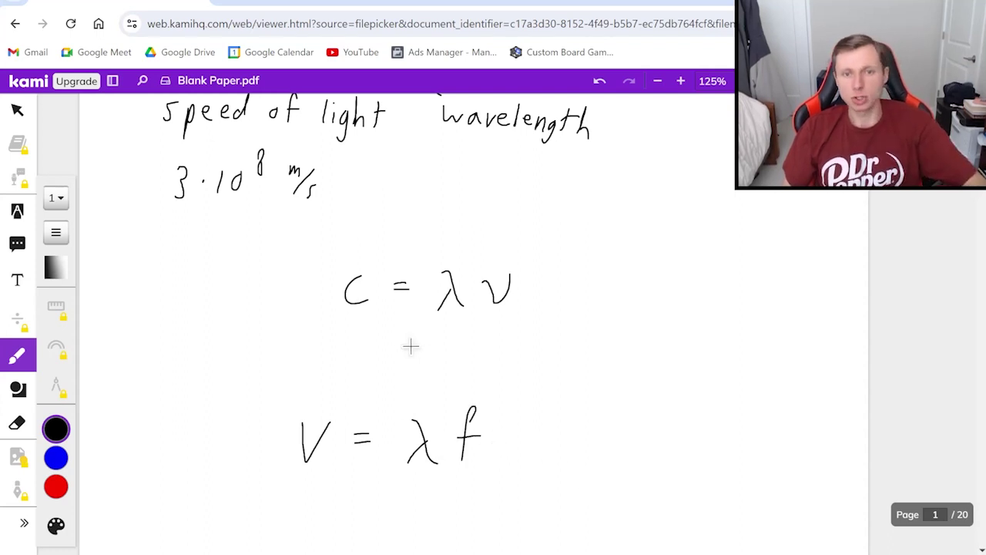
- Draw a box around the main equation C = λf
scroll(385, 370, up, 4)
drag(358, 255, 248, 275)
mouse_move(271, 341)
mouse_down()
mouse_move(470, 336)
mouse_move(357, 255)
mouse_move(334, 258)
mouse_up()
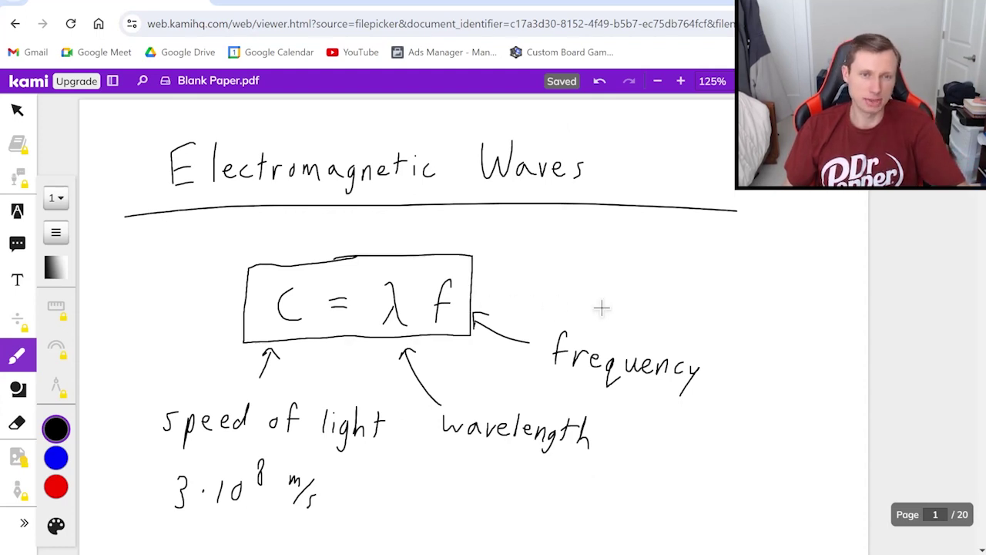
scroll(602, 308, down, 4)
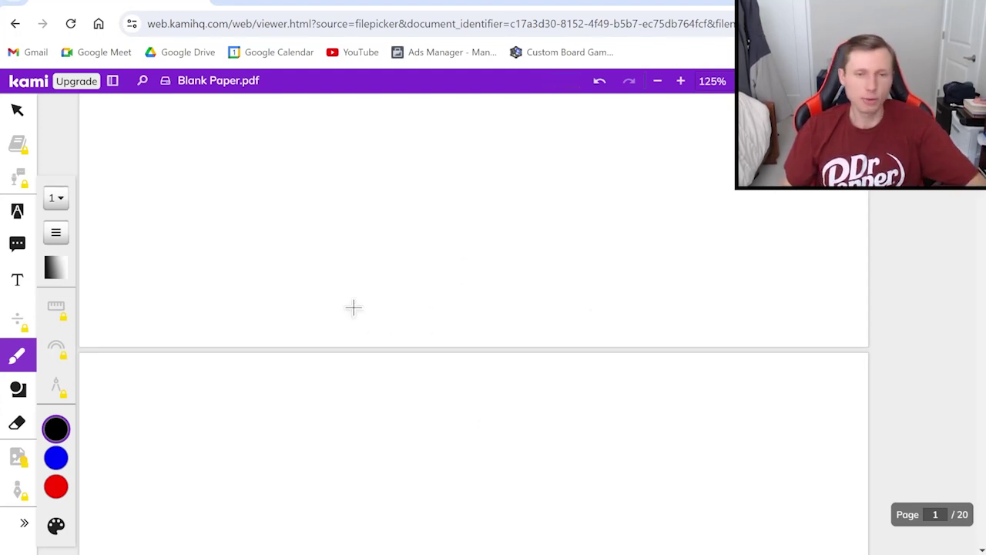
- Write 3·10⁸ near the bottom of page 1
drag(280, 168, 269, 205)
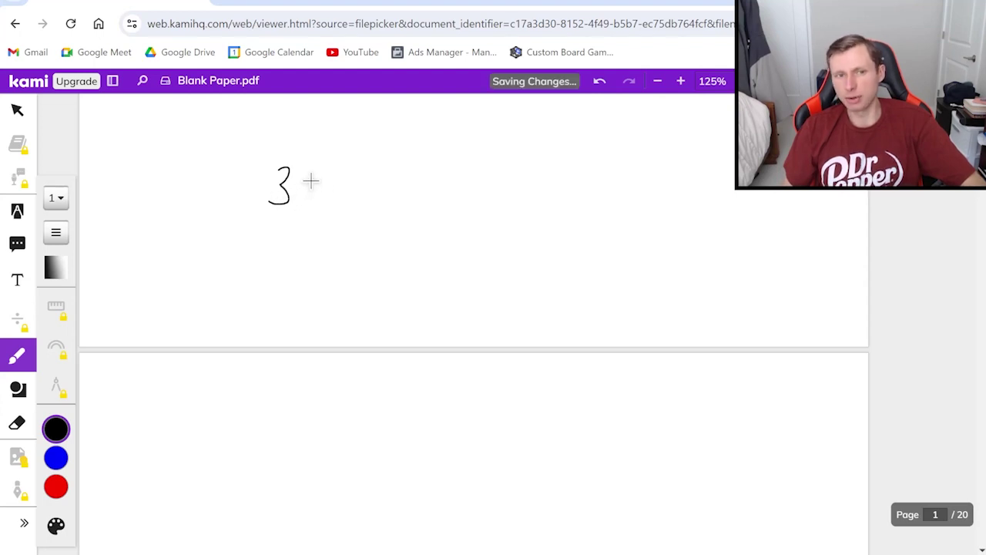
click(311, 184)
drag(337, 173, 335, 206)
drag(361, 178, 356, 177)
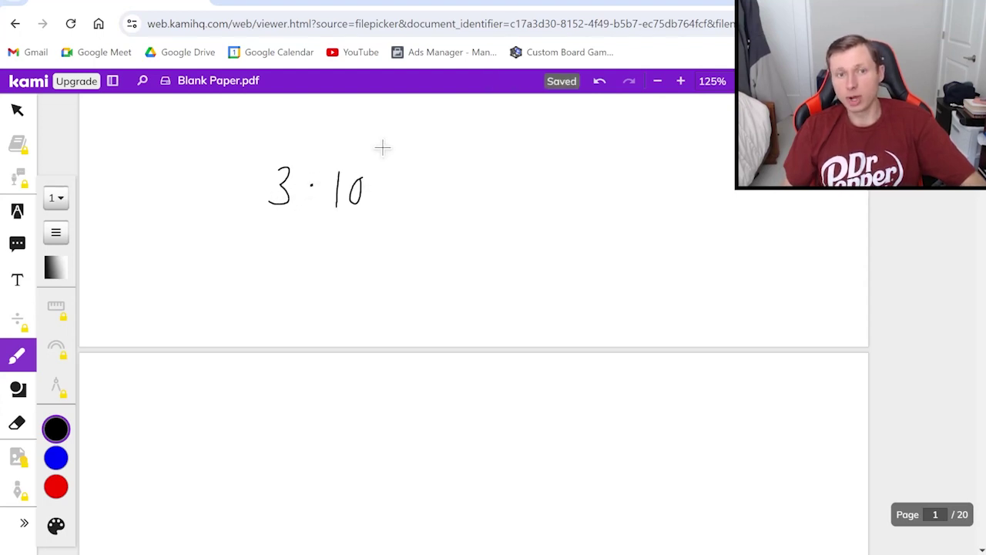
drag(385, 135, 379, 166)
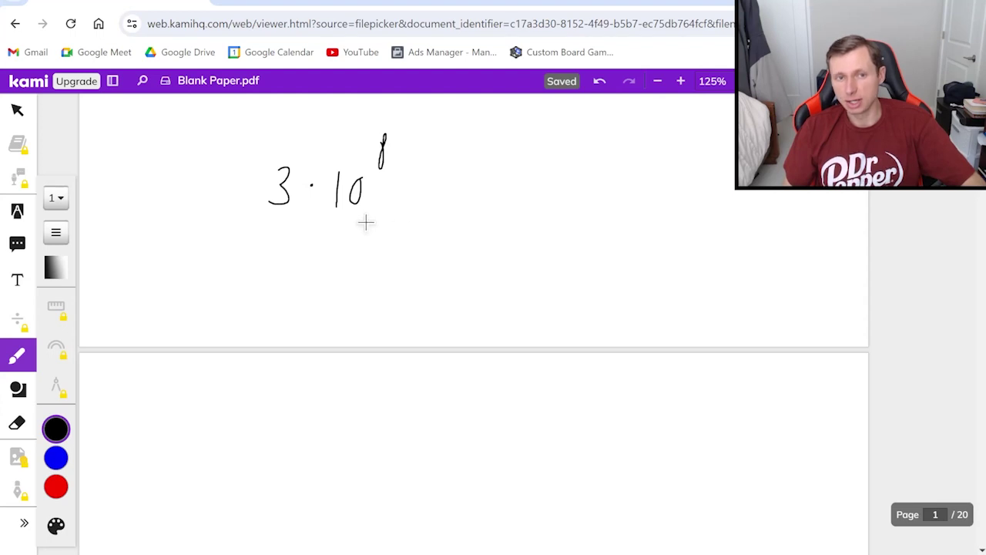
- Write the calculator form 3 E 8, underline it, and note EE beside it
mouse_move(294, 271)
mouse_down()
mouse_move(295, 294)
mouse_move(332, 305)
mouse_move(386, 276)
mouse_up()
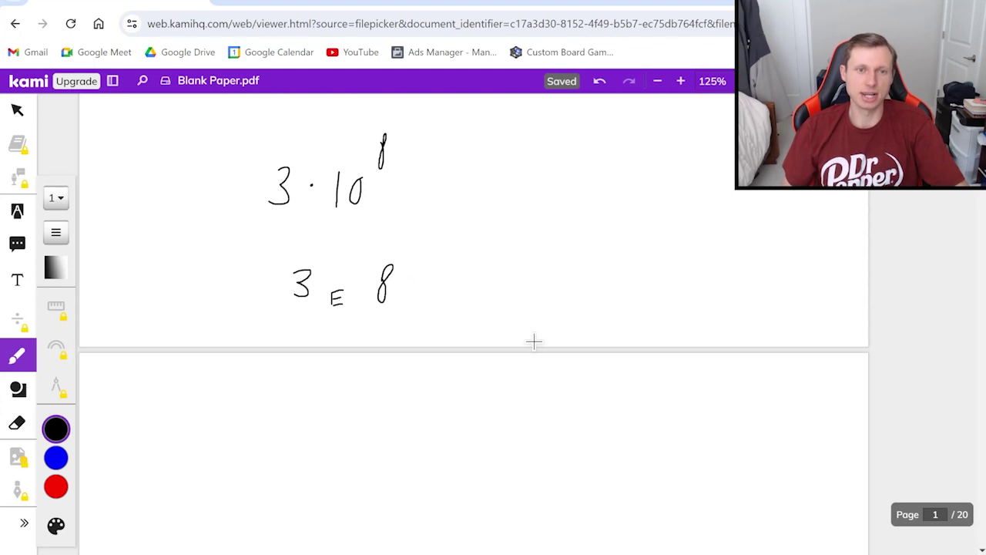
drag(288, 316, 421, 314)
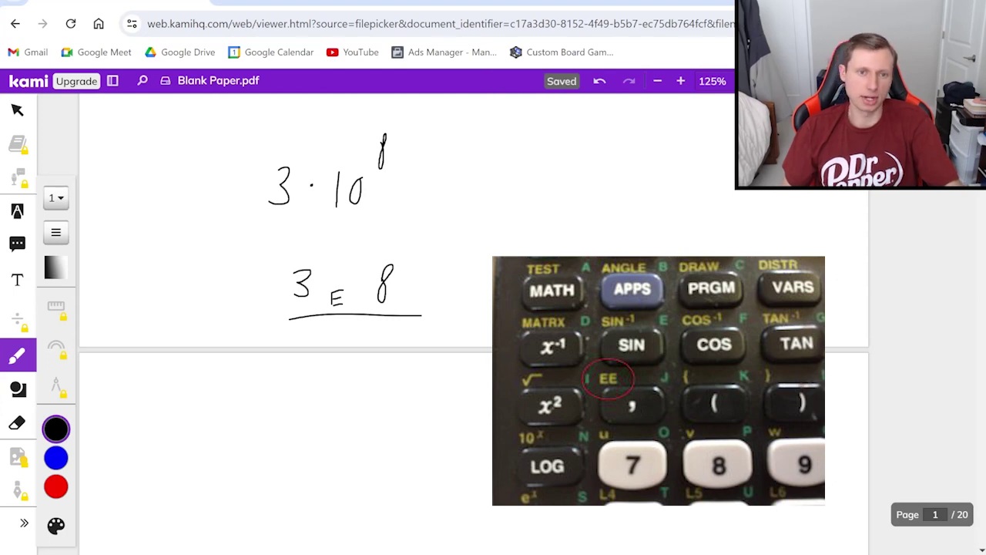
drag(548, 283, 550, 302)
drag(537, 292, 561, 304)
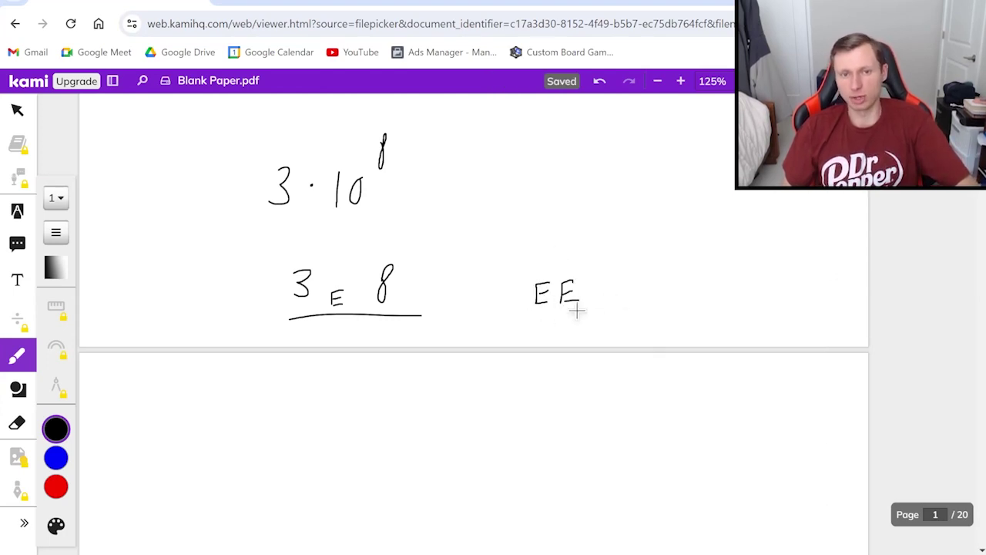
scroll(671, 330, down, 5)
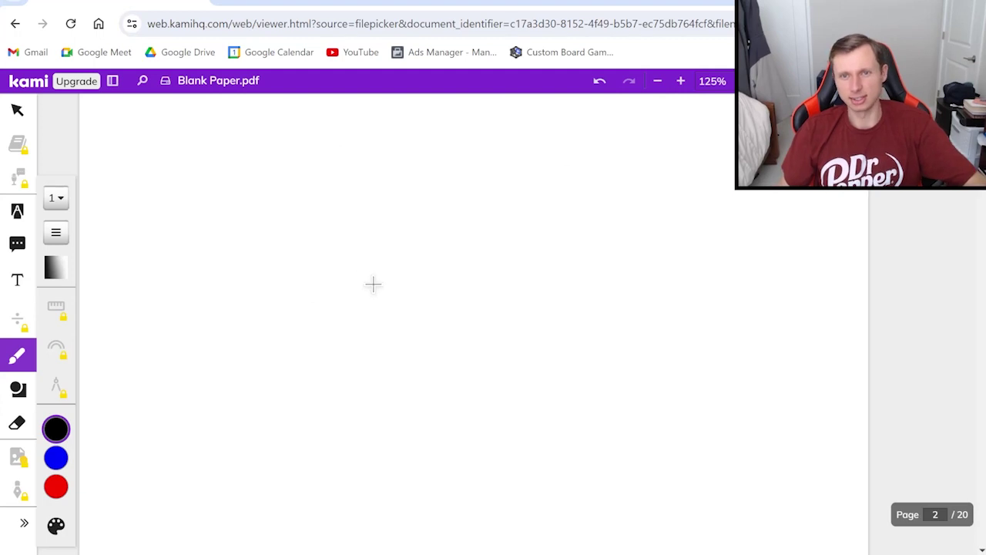
- Write the question 'Red light 700 nm, frequency?' with C = λf below it
mouse_move(205, 213)
mouse_down()
mouse_move(244, 225)
mouse_move(288, 205)
mouse_move(325, 222)
mouse_move(352, 202)
mouse_move(724, 233)
mouse_up()
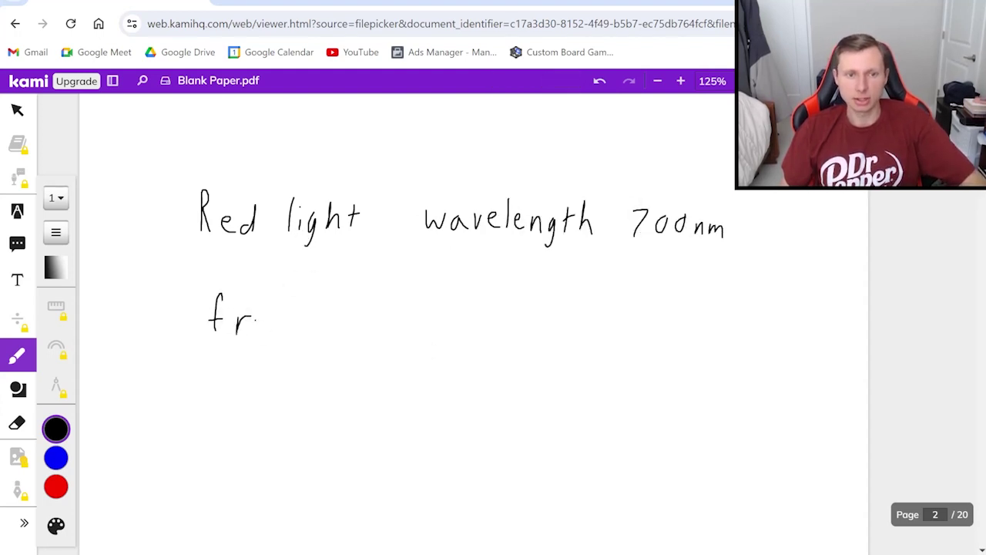
drag(268, 319, 267, 330)
mouse_move(287, 317)
mouse_down()
mouse_move(283, 336)
mouse_move(321, 312)
mouse_move(379, 327)
mouse_up()
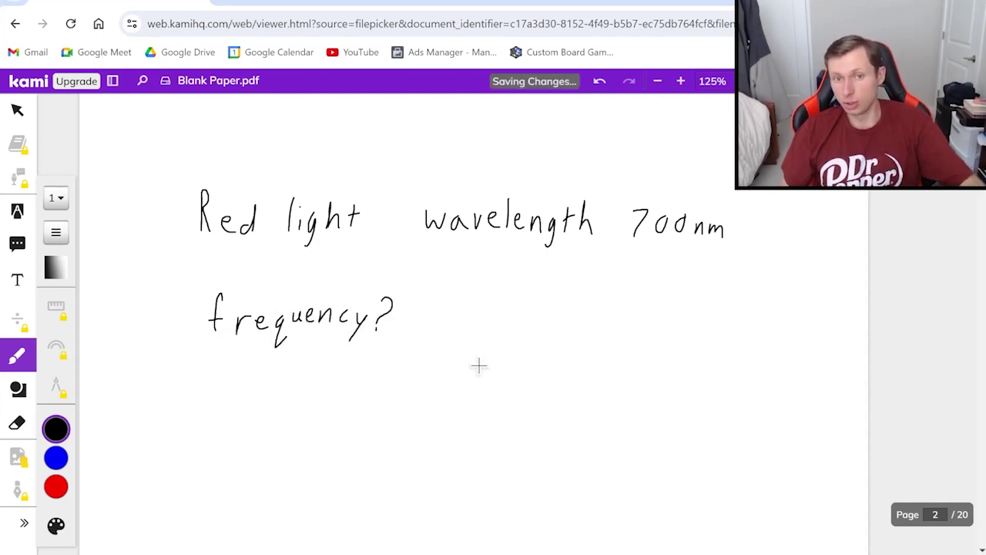
mouse_move(374, 403)
mouse_down()
mouse_move(374, 432)
mouse_move(408, 413)
mouse_up()
mouse_move(393, 419)
mouse_down()
mouse_move(460, 439)
mouse_move(435, 440)
mouse_up()
drag(498, 392, 483, 436)
drag(474, 417, 500, 414)
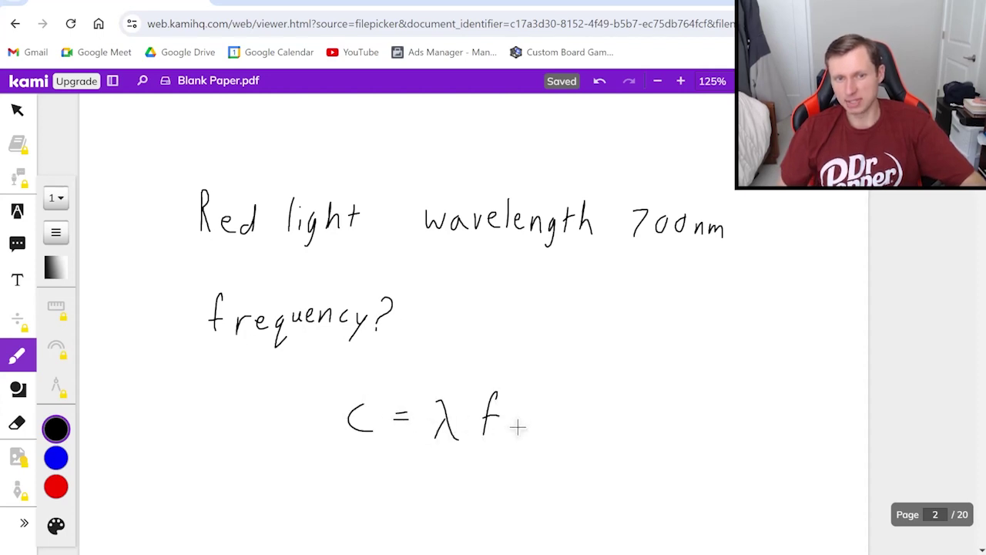
scroll(355, 404, down, 1)
- Write 3·10⁸ = under C = λf
mouse_move(300, 429)
mouse_down()
mouse_move(312, 433)
mouse_move(291, 465)
mouse_up()
click(330, 446)
drag(370, 437, 358, 436)
mouse_move(391, 414)
mouse_down()
mouse_move(388, 433)
mouse_move(426, 445)
mouse_up()
drag(413, 454, 426, 453)
scroll(560, 311, up, 2)
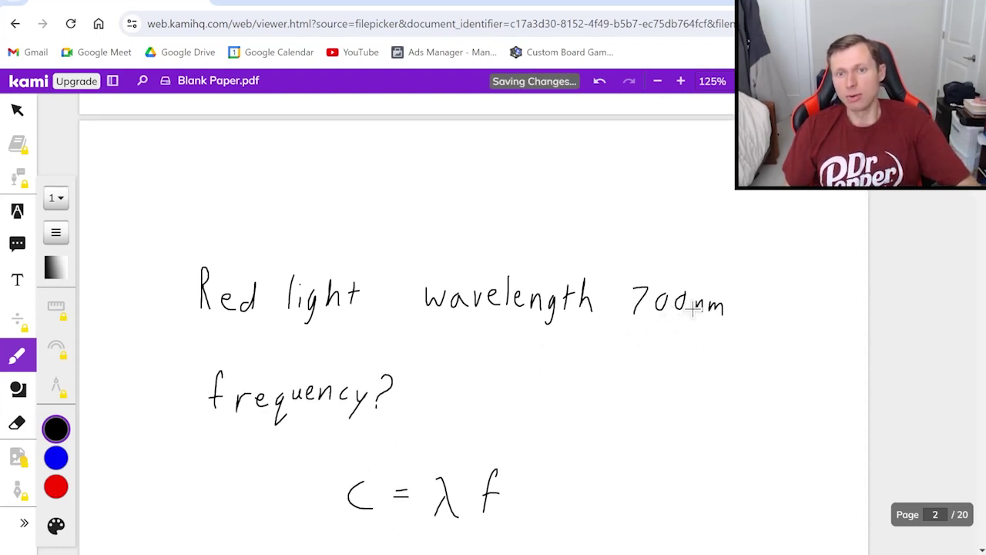
- Convert 700 nm into 700·10⁻⁹ beside the question
drag(609, 355, 615, 379)
drag(651, 361, 692, 381)
mouse_move(715, 359)
mouse_down()
mouse_move(708, 370)
mouse_move(716, 359)
mouse_up()
drag(728, 351, 751, 360)
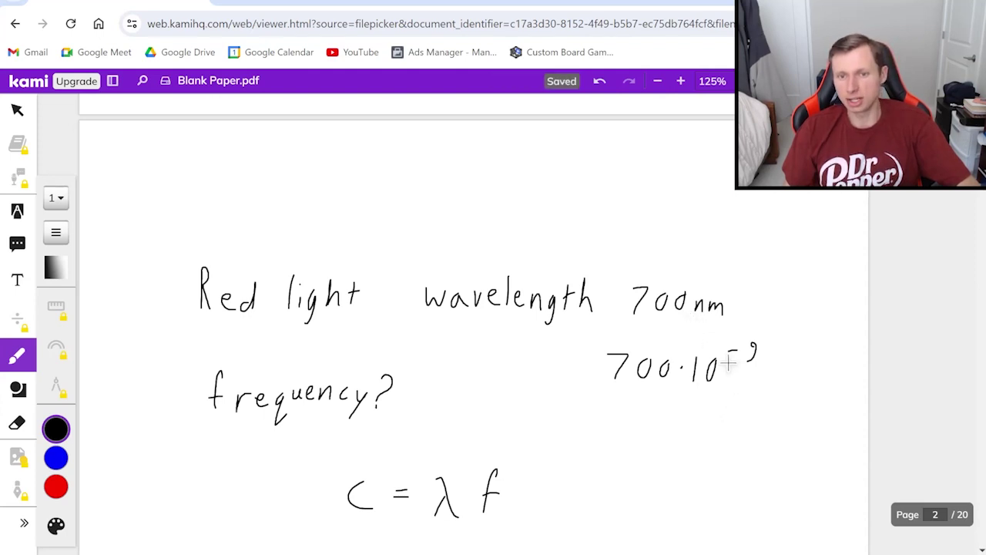
- List the prefix conversions μm → 10⁻⁶ and mm → 10⁻³ on the right
mouse_move(673, 444)
mouse_down()
mouse_move(706, 442)
mouse_move(744, 463)
mouse_up()
mouse_move(803, 447)
mouse_down()
mouse_move(803, 466)
mouse_move(821, 449)
mouse_up()
drag(832, 436, 849, 441)
scroll(690, 439, down, 1)
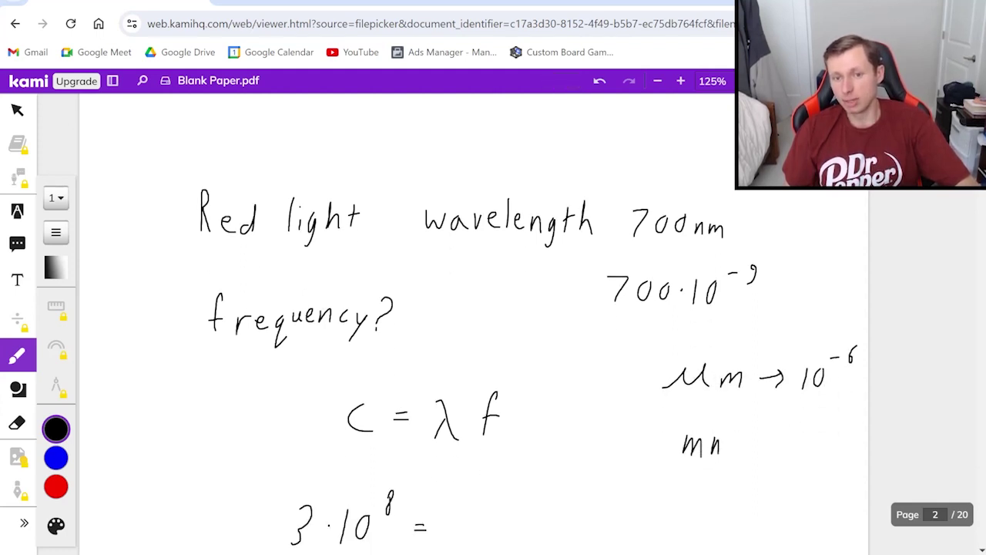
mouse_move(719, 443)
mouse_down()
mouse_move(729, 458)
mouse_move(775, 448)
mouse_up()
mouse_move(767, 441)
mouse_down()
mouse_move(775, 458)
mouse_move(792, 459)
mouse_up()
drag(807, 440, 827, 428)
drag(836, 421, 833, 440)
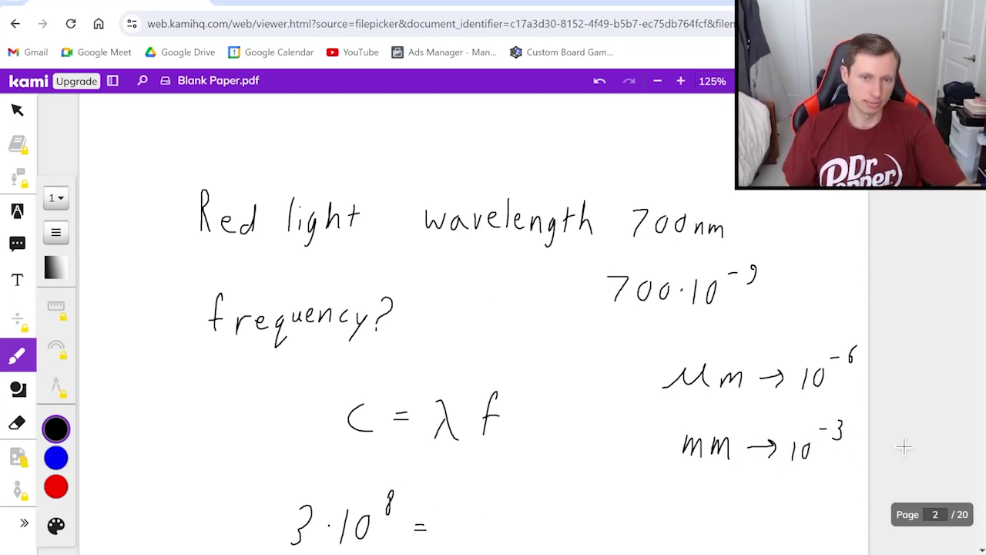
scroll(498, 429, down, 1)
- Complete the equation 3·10⁸ = 700·10⁻⁹ · f
scroll(473, 395, down, 1)
click(455, 368)
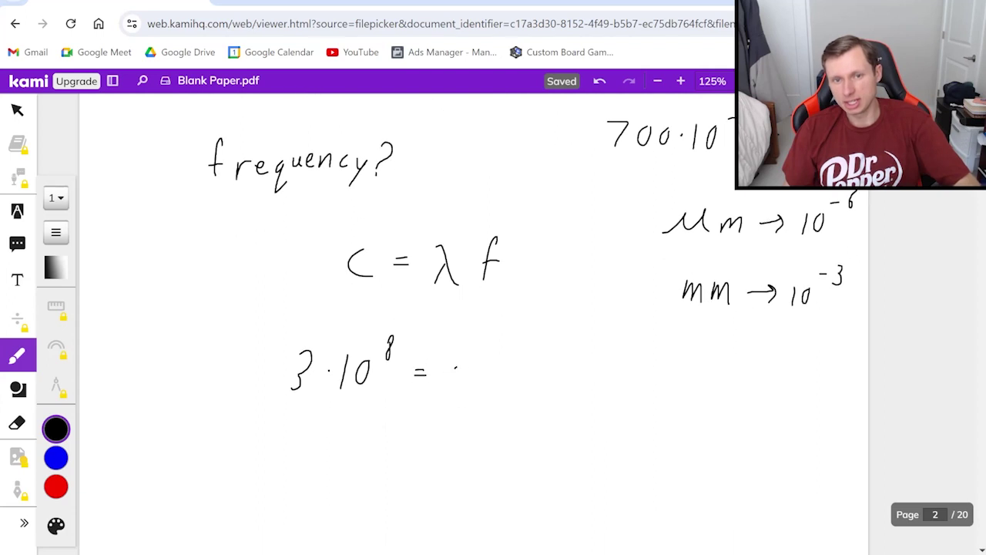
drag(456, 369, 456, 391)
drag(485, 368, 556, 362)
drag(574, 351, 602, 359)
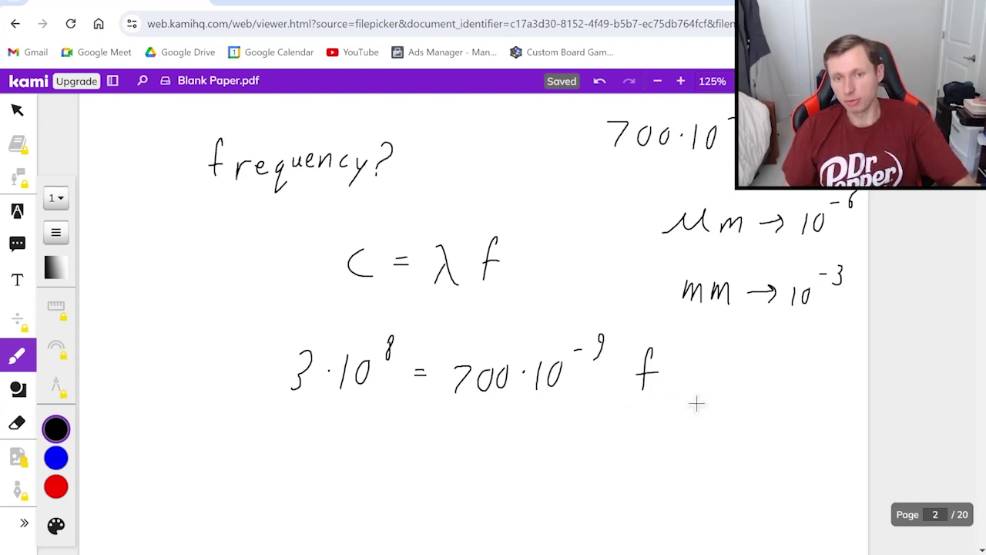
scroll(469, 385, down, 1)
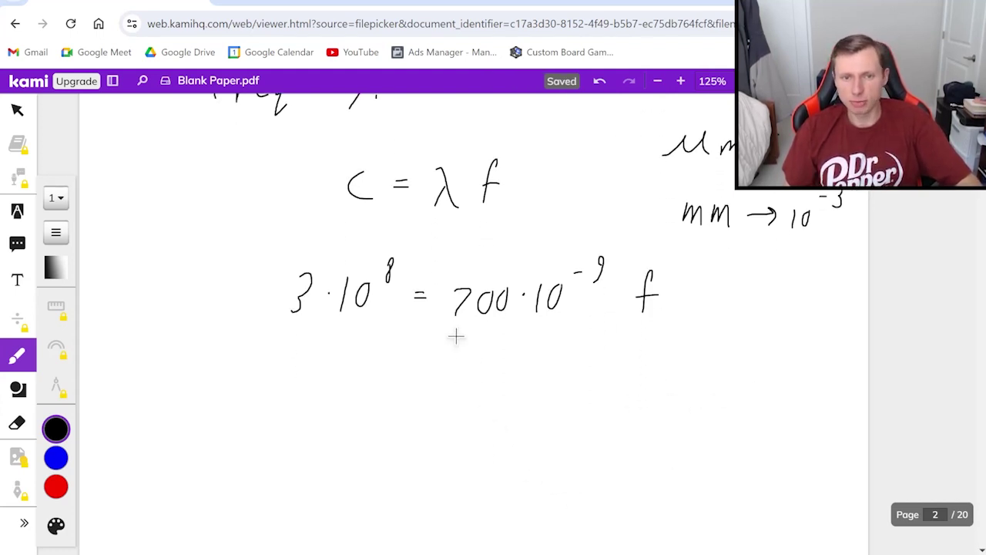
- Divide both sides by 700·10⁻⁹ to isolate f
drag(451, 336, 628, 336)
mouse_move(484, 362)
mouse_down()
mouse_move(486, 387)
mouse_move(514, 368)
mouse_up()
mouse_move(533, 369)
mouse_down()
mouse_move(532, 383)
mouse_move(562, 383)
mouse_up()
drag(581, 363, 580, 364)
drag(594, 359, 611, 365)
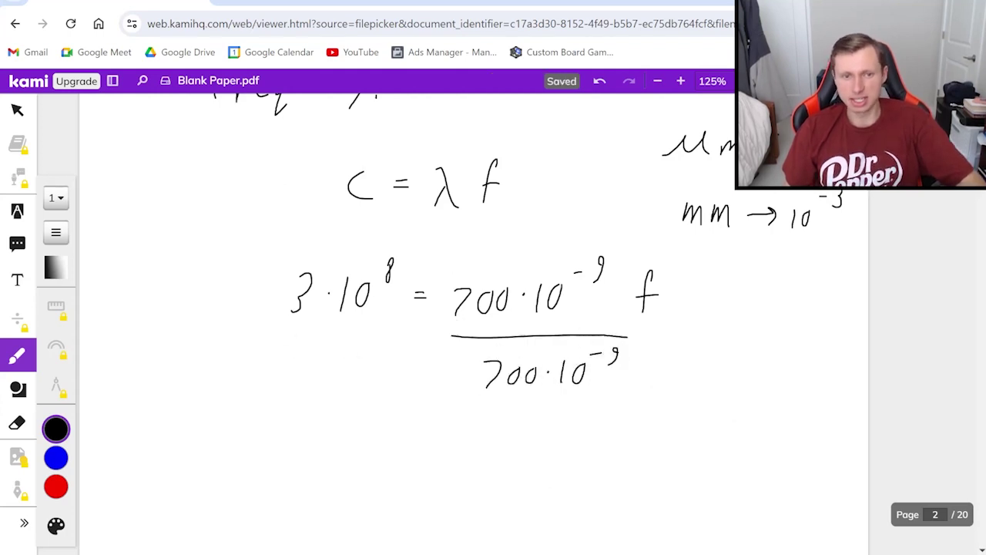
drag(266, 336, 372, 333)
drag(259, 361, 263, 382)
drag(279, 365, 297, 368)
drag(312, 376, 312, 376)
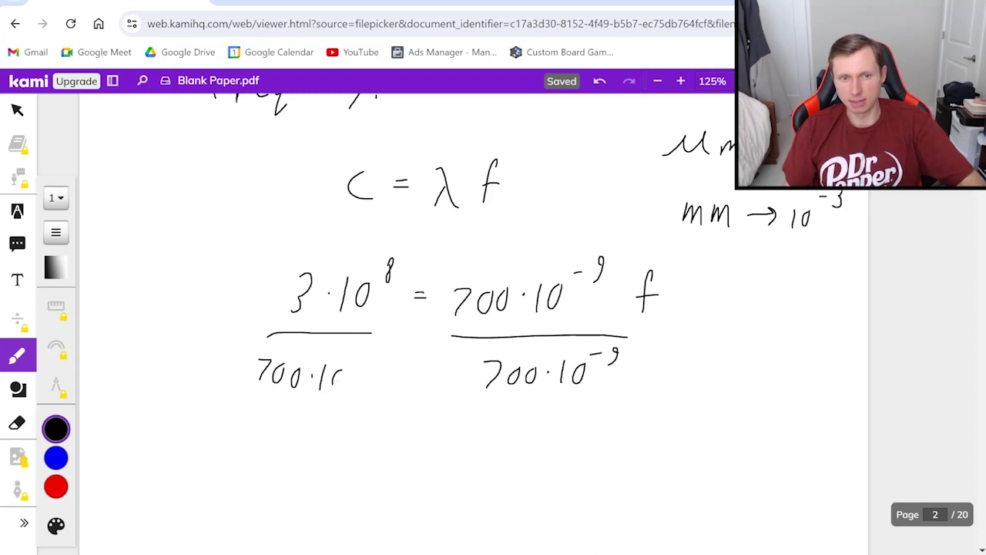
drag(382, 348, 374, 365)
- Write the answer f = 4,29·10¹⁴ Hz and circle it
drag(344, 462, 321, 506)
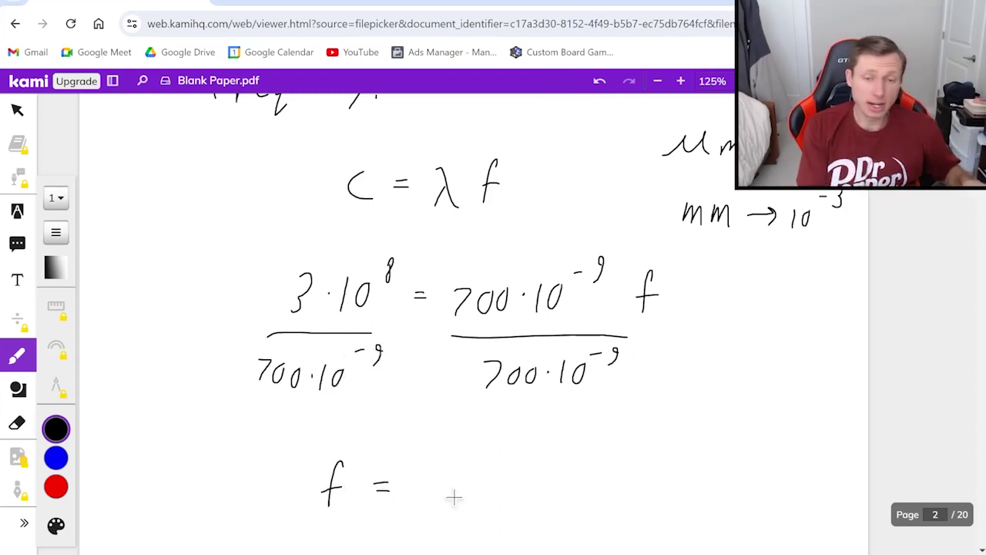
scroll(453, 497, down, 1)
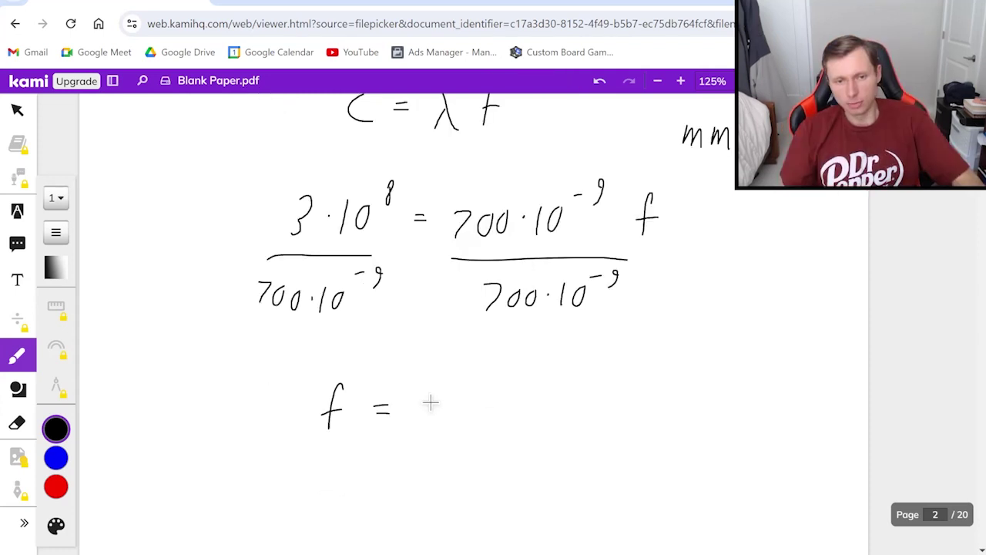
drag(428, 396, 442, 414)
mouse_move(436, 396)
mouse_down()
mouse_move(438, 430)
mouse_move(485, 433)
mouse_up()
mouse_move(508, 399)
mouse_down()
mouse_move(498, 431)
mouse_move(500, 408)
mouse_move(551, 416)
mouse_up()
click(530, 410)
drag(592, 373, 591, 387)
mouse_move(602, 372)
mouse_down()
mouse_move(638, 433)
mouse_move(656, 416)
mouse_up()
mouse_move(659, 397)
mouse_down()
mouse_move(657, 432)
mouse_move(685, 434)
mouse_up()
mouse_move(485, 360)
mouse_down()
mouse_move(453, 360)
mouse_move(574, 460)
mouse_move(413, 360)
mouse_up()
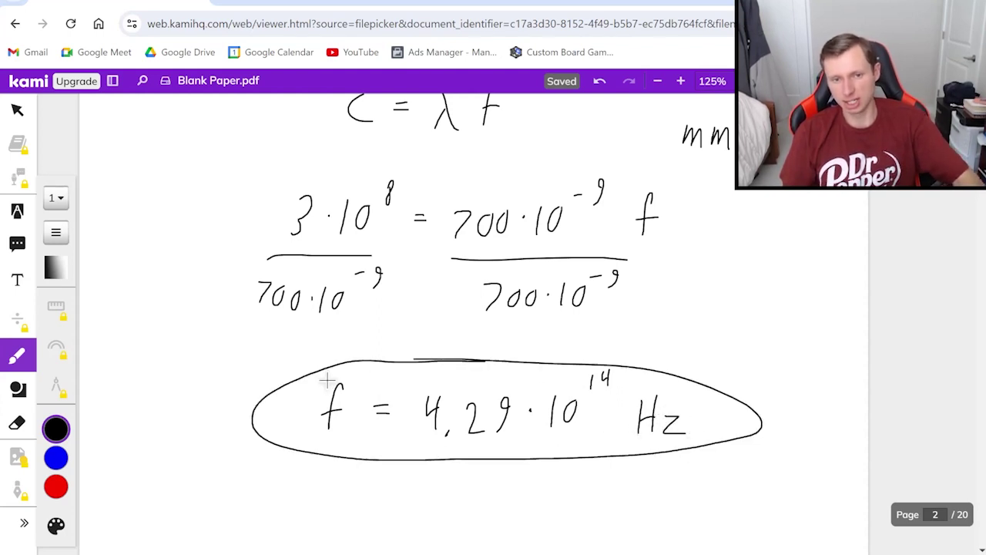
scroll(651, 410, down, 1)
- Note and cross out 1/s and s⁻¹, and correct 4,29 to 4.29
drag(654, 403, 655, 417)
mouse_move(641, 422)
mouse_down()
mouse_move(671, 421)
mouse_move(654, 447)
mouse_up()
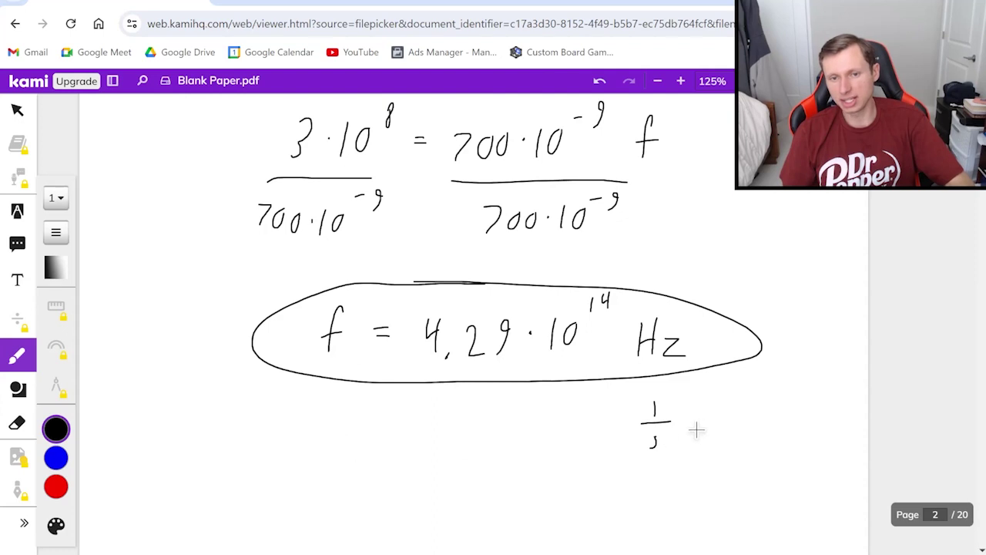
drag(758, 420, 745, 438)
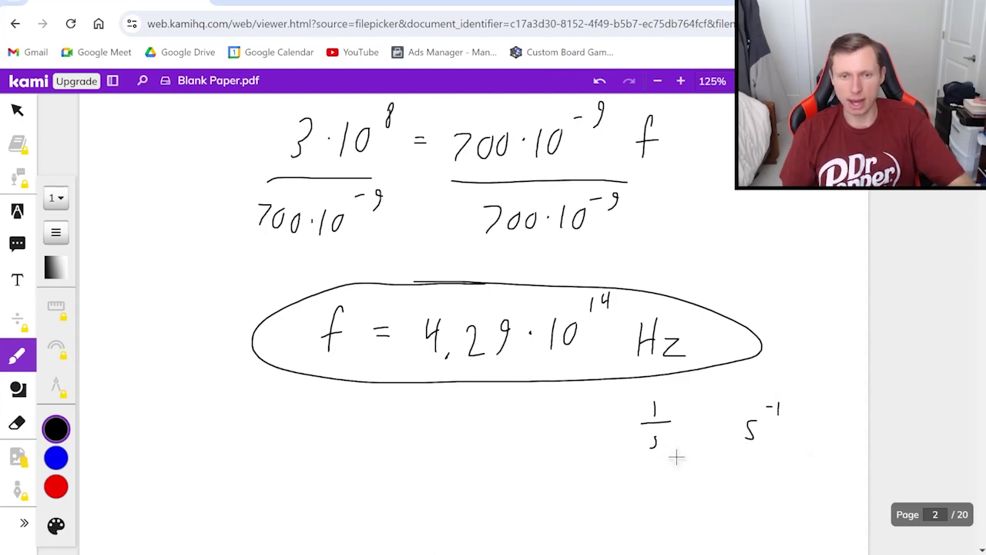
drag(690, 394, 626, 466)
drag(640, 395, 693, 465)
drag(780, 402, 726, 448)
drag(742, 409, 791, 453)
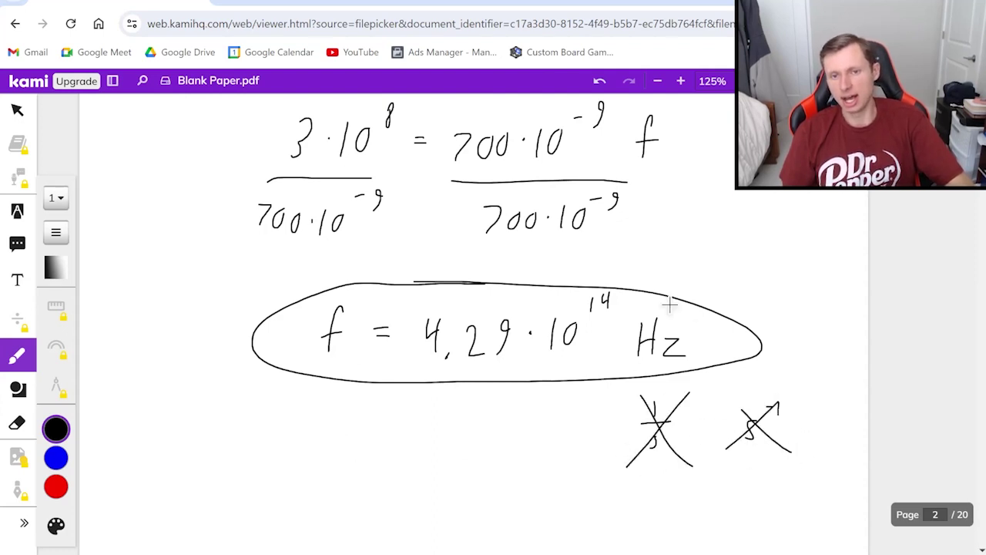
click(447, 355)
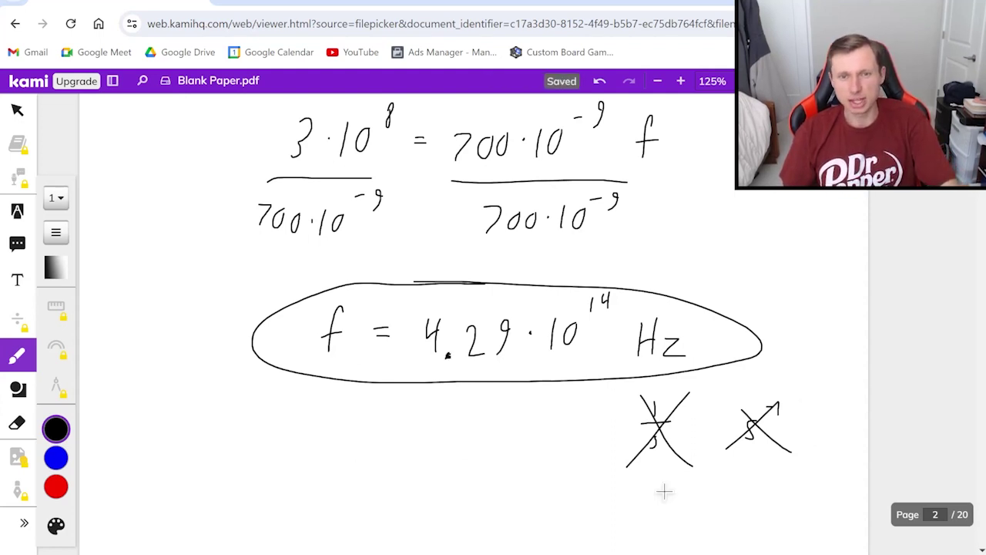
scroll(664, 491, down, 10)
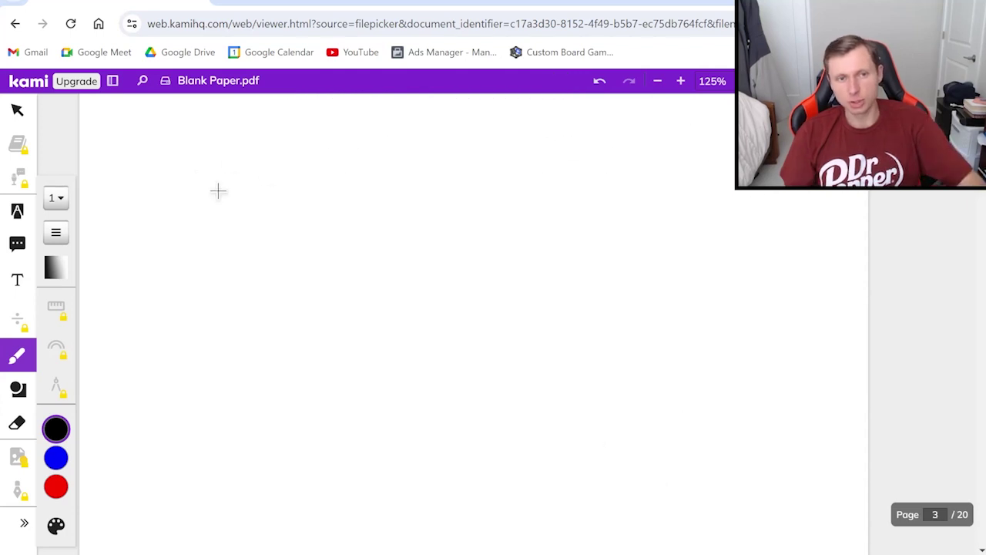
- Handwrite 'Frequency 103 MHz' at the top of page 3
mouse_move(194, 202)
mouse_down()
mouse_move(212, 154)
mouse_move(228, 185)
mouse_up()
drag(234, 185, 248, 201)
drag(268, 189, 275, 199)
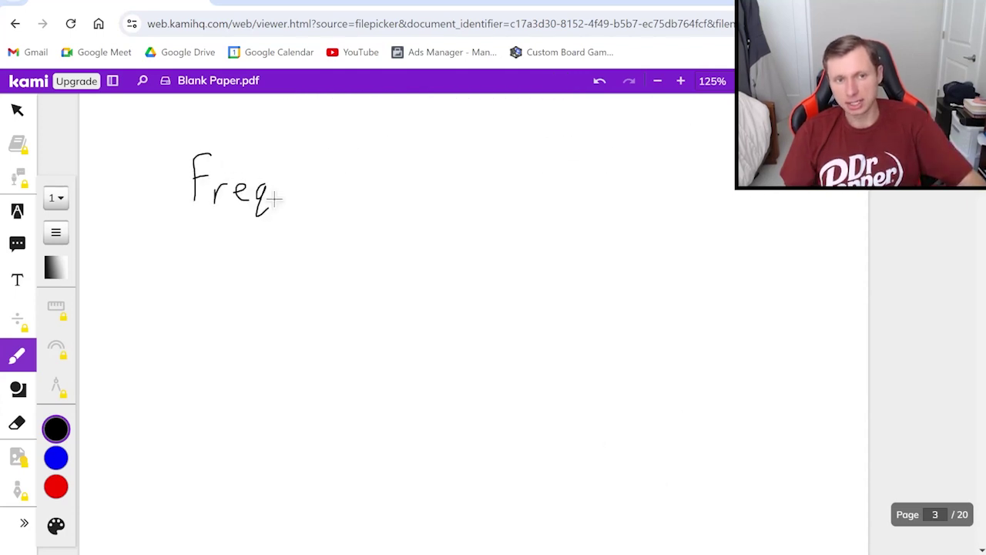
drag(340, 186, 337, 201)
drag(343, 185, 348, 199)
drag(357, 184, 337, 224)
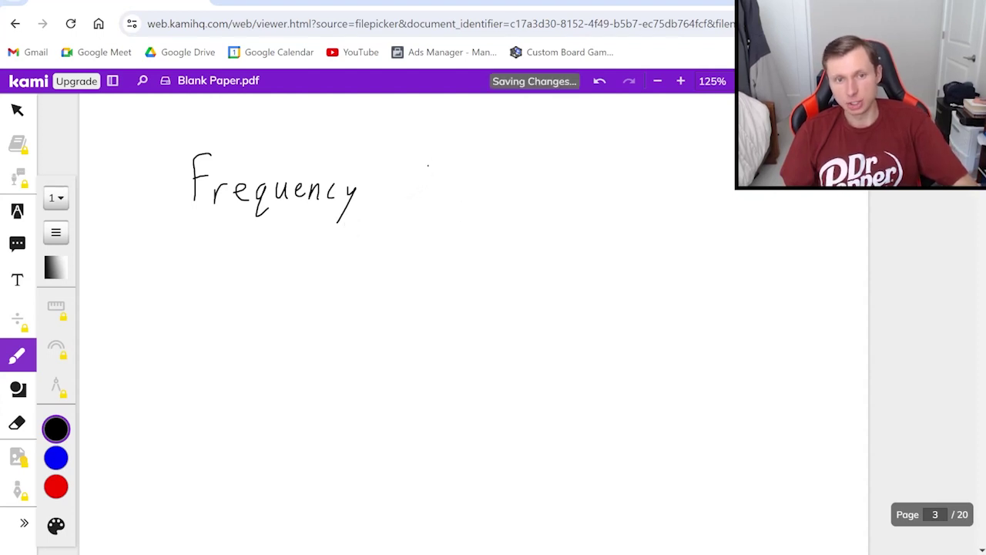
drag(430, 165, 425, 199)
mouse_move(453, 170)
mouse_down()
mouse_move(469, 192)
mouse_move(534, 197)
mouse_up()
click(508, 195)
mouse_move(539, 177)
mouse_down()
mouse_move(552, 177)
mouse_move(547, 196)
mouse_up()
mouse_move(556, 166)
mouse_down()
mouse_move(555, 188)
mouse_move(583, 195)
mouse_up()
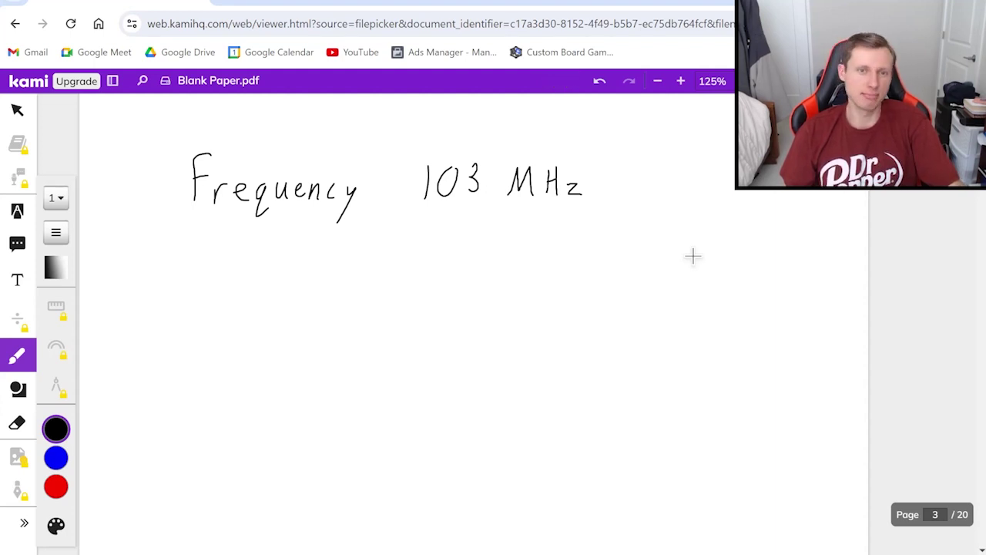
- Ask 'Wavelength (in meters)?' below the frequency line
drag(193, 270, 242, 306)
drag(248, 291, 258, 302)
drag(263, 296, 277, 302)
mouse_move(294, 269)
mouse_down()
mouse_move(291, 308)
mouse_move(326, 306)
mouse_up()
drag(341, 293, 330, 323)
drag(354, 274, 353, 306)
drag(344, 287, 362, 285)
mouse_move(369, 271)
mouse_down()
mouse_move(368, 308)
mouse_move(381, 306)
mouse_up()
mouse_move(435, 265)
mouse_down()
mouse_move(431, 308)
mouse_move(445, 306)
mouse_up()
mouse_move(454, 288)
mouse_down()
mouse_move(454, 300)
mouse_move(518, 302)
mouse_up()
drag(521, 296, 530, 300)
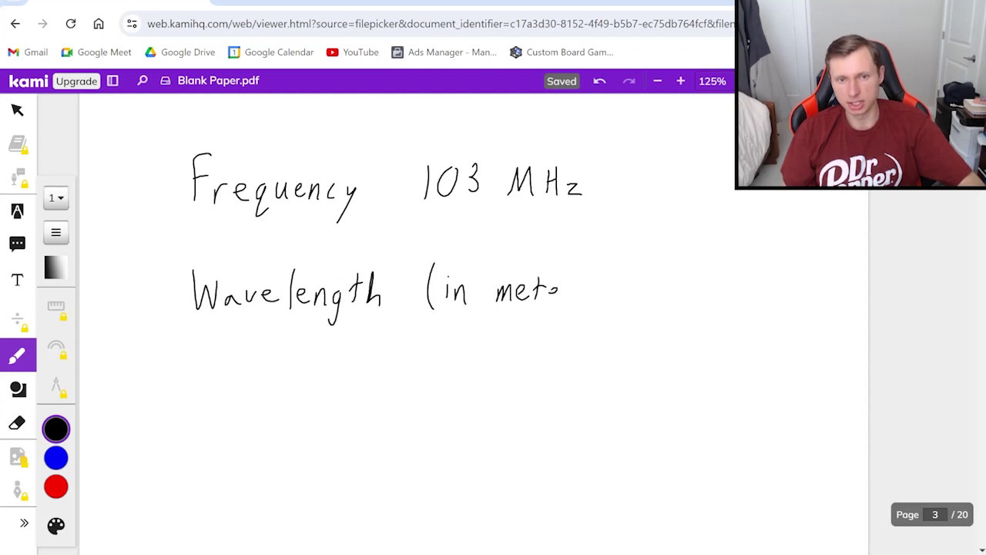
drag(587, 291, 578, 303)
drag(592, 268, 594, 312)
drag(613, 273, 616, 299)
click(614, 308)
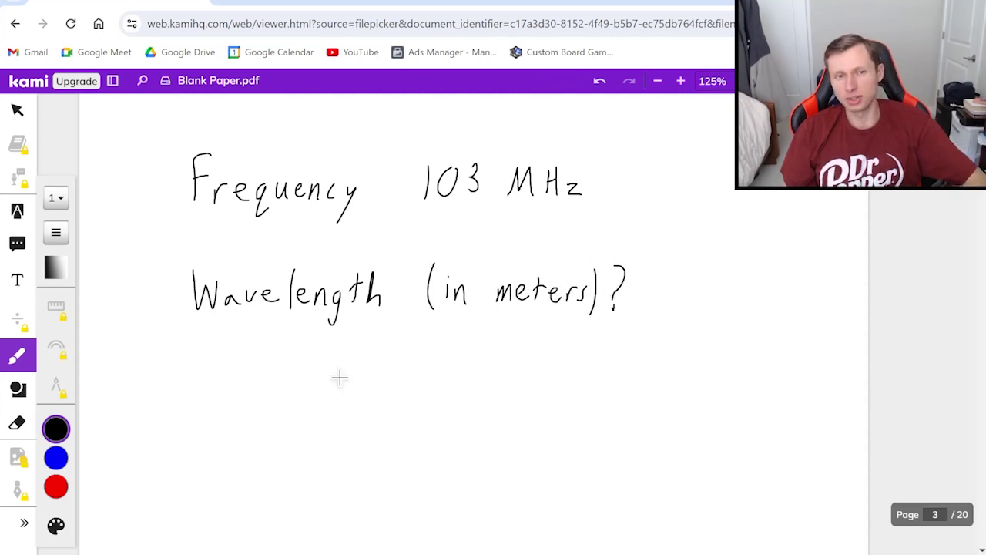
- Write the formula c = λf below the question
mouse_move(247, 390)
mouse_down()
mouse_move(245, 417)
mouse_move(288, 397)
mouse_up()
mouse_move(271, 409)
mouse_down()
mouse_move(347, 420)
mouse_move(316, 424)
mouse_up()
drag(384, 376, 373, 417)
drag(365, 399, 385, 398)
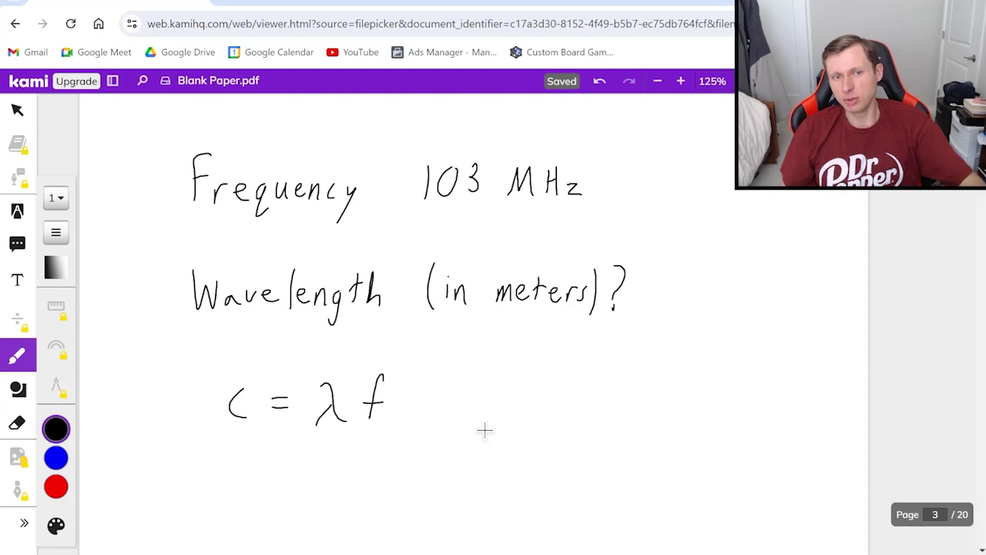
- Start substituting values as 3·10⁸ = λ( under the formula
scroll(292, 438, down, 2)
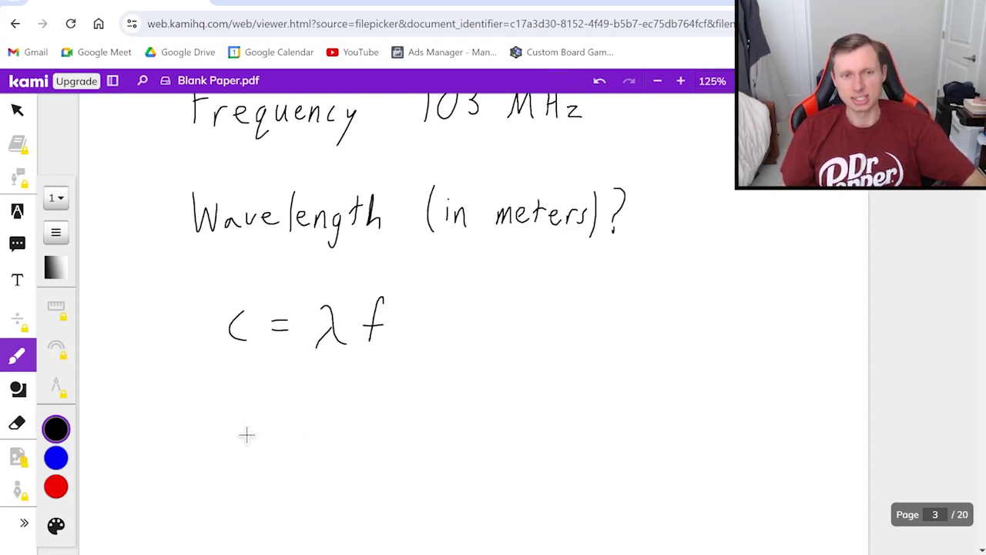
mouse_move(219, 426)
mouse_down()
mouse_move(233, 426)
mouse_move(214, 456)
mouse_up()
drag(282, 428, 307, 404)
drag(385, 420, 406, 455)
drag(392, 435, 379, 459)
drag(441, 407, 442, 467)
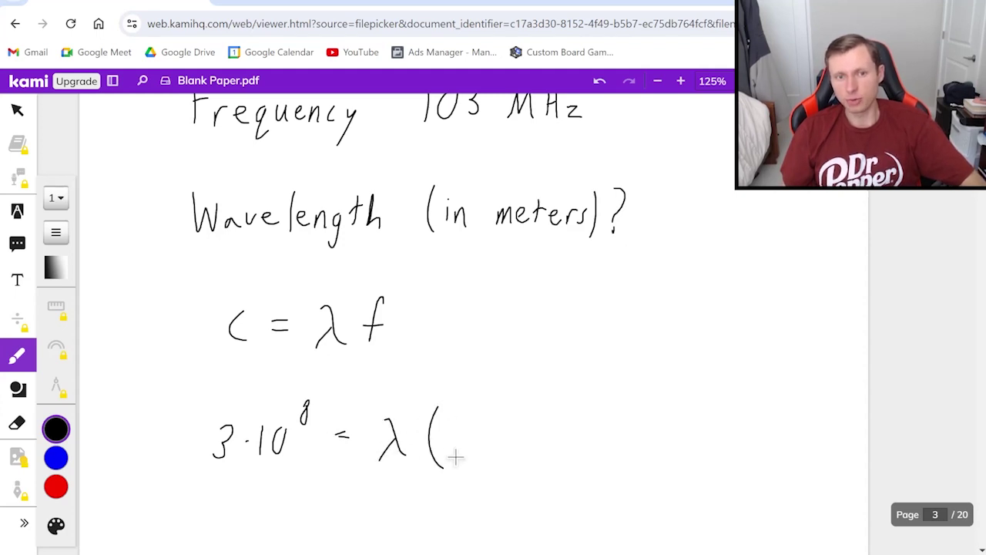
- Note on the side that 103 MHz equals 103·10⁶
scroll(470, 396, up, 1)
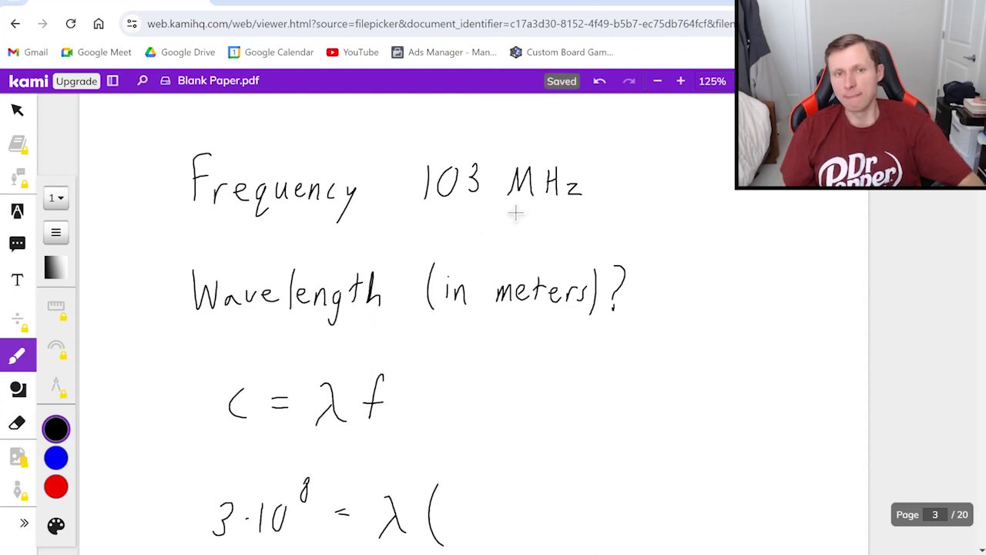
drag(585, 361, 584, 388)
mouse_move(595, 370)
mouse_down()
mouse_move(605, 363)
mouse_move(660, 386)
mouse_up()
drag(682, 359, 703, 351)
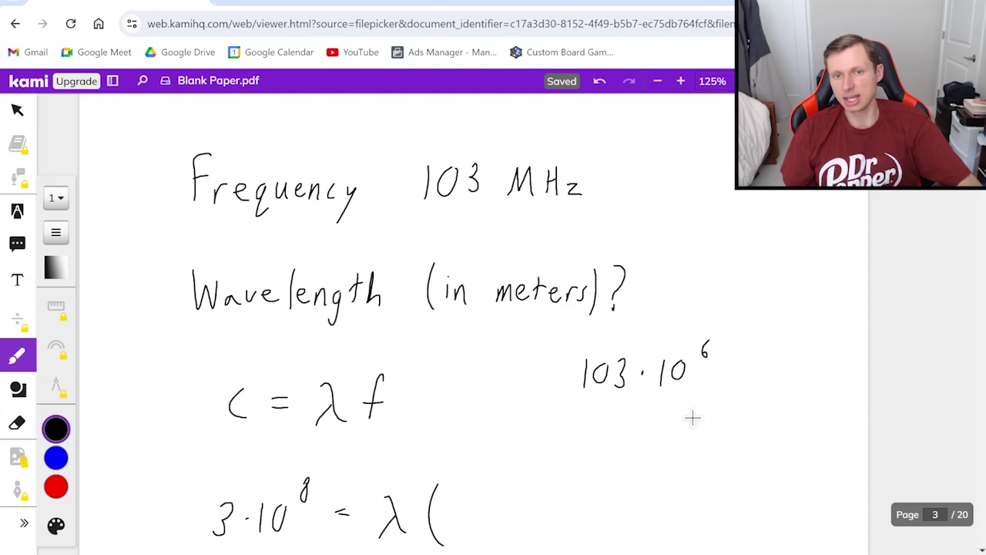
- Fill in 103·10⁶ to complete 3·10⁸ = λ(103·10⁶)
scroll(532, 443, down, 2)
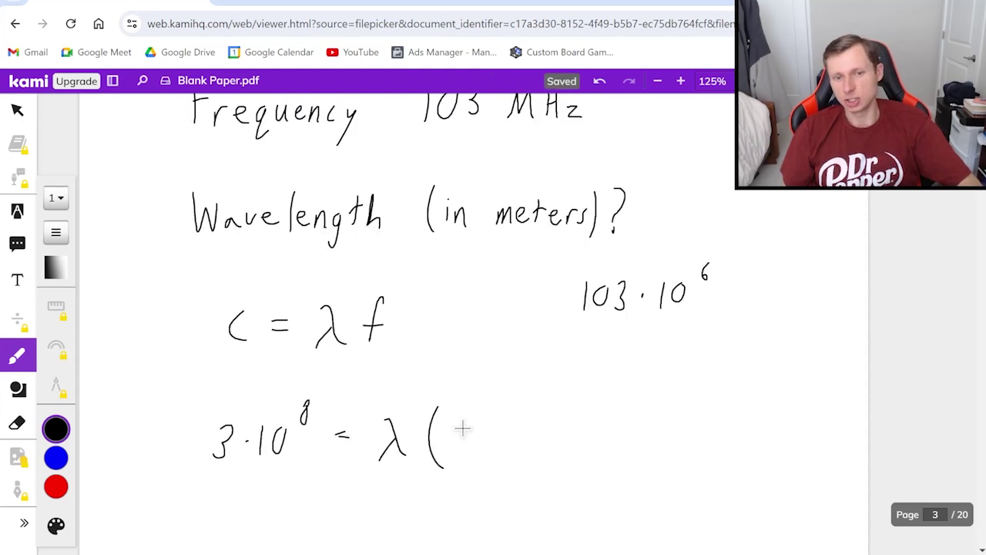
drag(463, 424, 462, 450)
drag(483, 426, 483, 446)
click(520, 435)
drag(537, 423, 535, 443)
drag(555, 423, 556, 420)
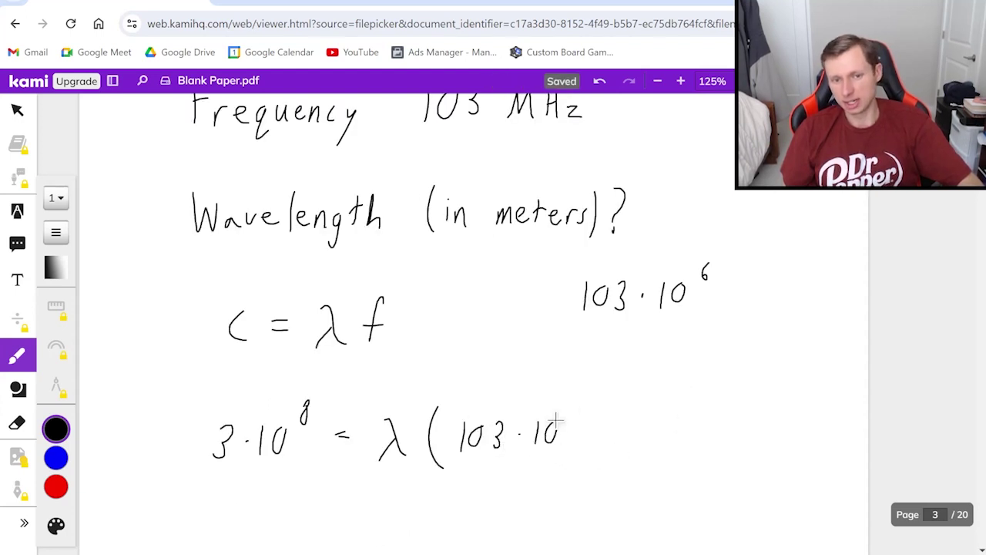
drag(599, 389, 587, 470)
scroll(606, 396, down, 2)
drag(269, 399, 291, 446)
drag(276, 420, 257, 450)
- Divide both sides of the equation by 103·10⁶
drag(400, 328, 582, 316)
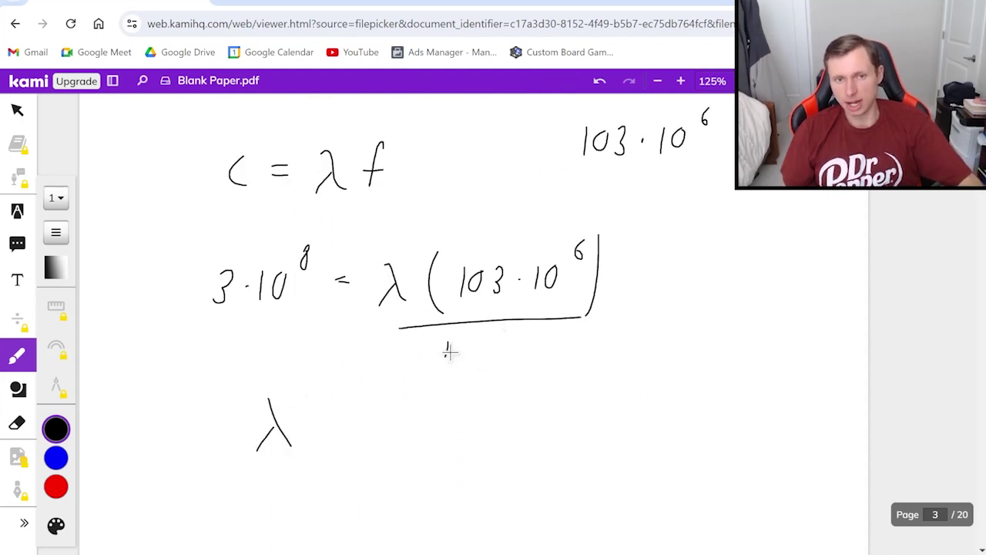
drag(517, 338, 515, 356)
drag(532, 339, 553, 330)
drag(189, 325, 317, 322)
drag(221, 353, 225, 346)
mouse_move(233, 344)
mouse_down()
mouse_move(235, 359)
mouse_move(278, 345)
mouse_up()
drag(302, 330, 299, 339)
- Write λ = 2.91 m and circle it as the answer
drag(322, 421, 337, 420)
drag(322, 430, 339, 428)
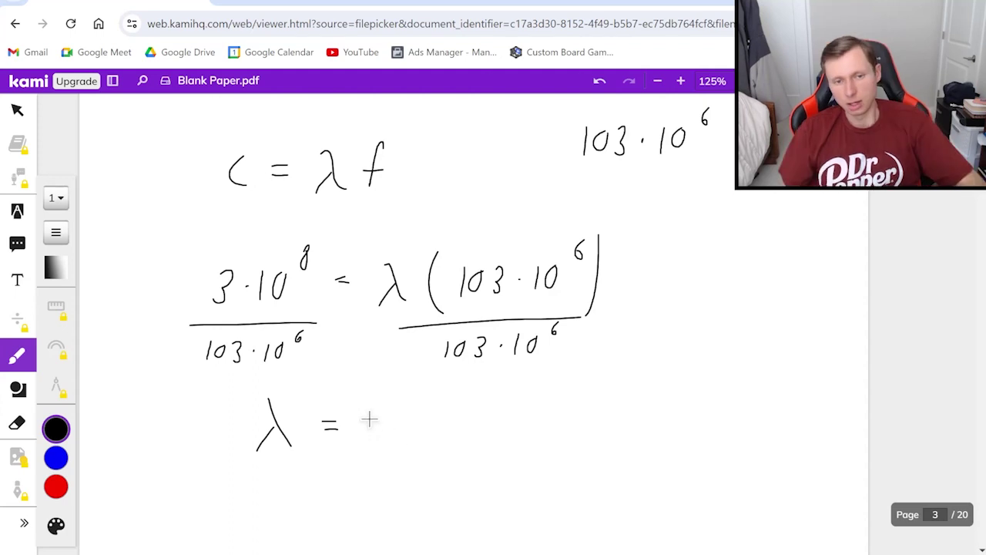
mouse_move(367, 416)
mouse_down()
mouse_move(382, 445)
mouse_move(395, 443)
mouse_up()
mouse_move(428, 415)
mouse_down()
mouse_move(416, 444)
mouse_move(494, 444)
mouse_up()
mouse_move(428, 387)
mouse_down()
mouse_move(198, 428)
mouse_move(290, 387)
mouse_up()
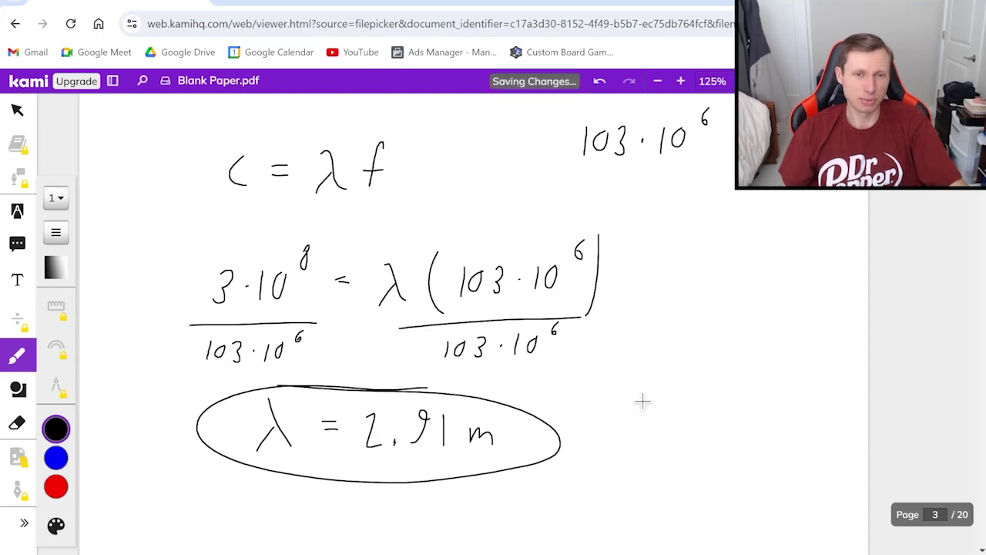
scroll(636, 401, up, 3)
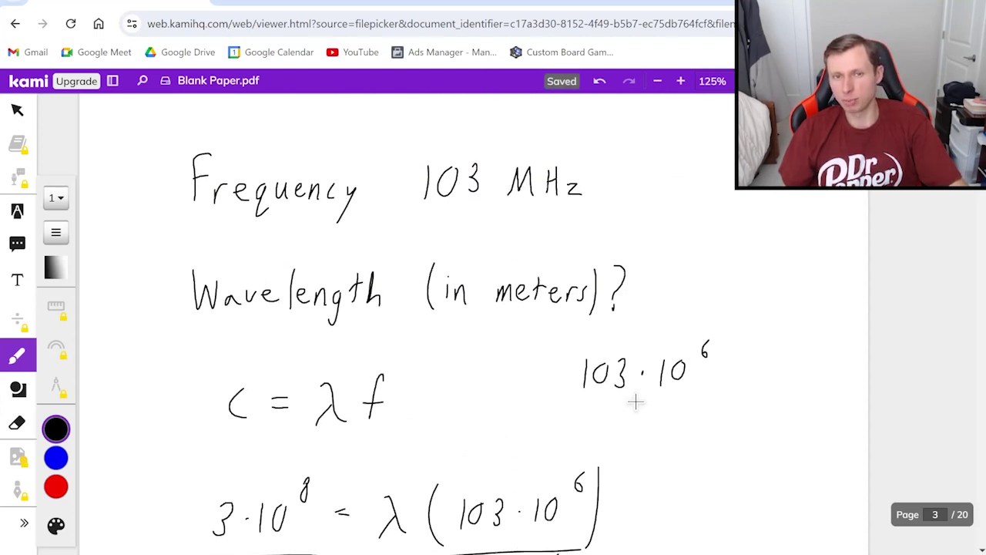
- Write MHz → 10⁶ and GHz → 10⁹ below the answer
scroll(570, 362, down, 10)
mouse_move(259, 307)
mouse_down()
mouse_move(267, 264)
mouse_move(288, 307)
mouse_up()
mouse_move(294, 266)
mouse_down()
mouse_move(292, 307)
mouse_move(343, 296)
mouse_up()
mouse_move(376, 283)
mouse_down()
mouse_move(396, 283)
mouse_move(389, 293)
mouse_up()
mouse_move(435, 270)
mouse_down()
mouse_move(431, 297)
mouse_move(457, 270)
mouse_up()
drag(486, 247, 483, 256)
scroll(303, 295, down, 1)
mouse_move(276, 275)
mouse_down()
mouse_move(278, 297)
mouse_move(296, 312)
mouse_up()
drag(308, 276, 308, 312)
drag(302, 299, 400, 293)
mouse_move(390, 286)
mouse_down()
mouse_move(397, 305)
mouse_move(460, 286)
mouse_up()
drag(485, 253, 479, 269)
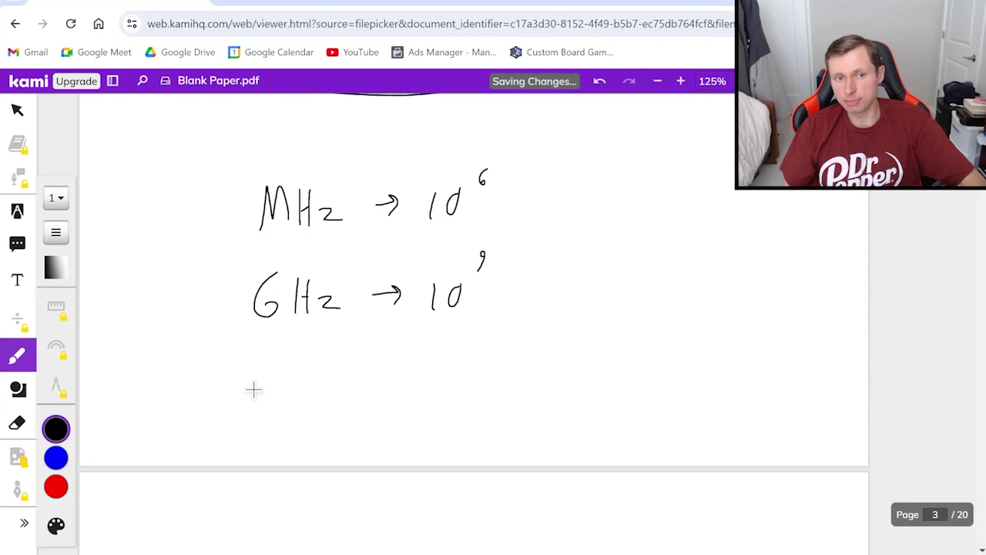
- Add THz → 10¹² below the GHz line
drag(241, 378, 270, 376)
drag(255, 378, 255, 404)
mouse_move(300, 375)
mouse_down()
mouse_move(299, 405)
mouse_move(311, 406)
mouse_up()
drag(299, 390, 311, 389)
mouse_move(322, 385)
mouse_down()
mouse_move(344, 402)
mouse_move(389, 388)
mouse_up()
mouse_move(378, 378)
mouse_down()
mouse_move(379, 397)
mouse_move(420, 404)
mouse_up()
drag(441, 379, 459, 376)
drag(465, 362, 482, 372)
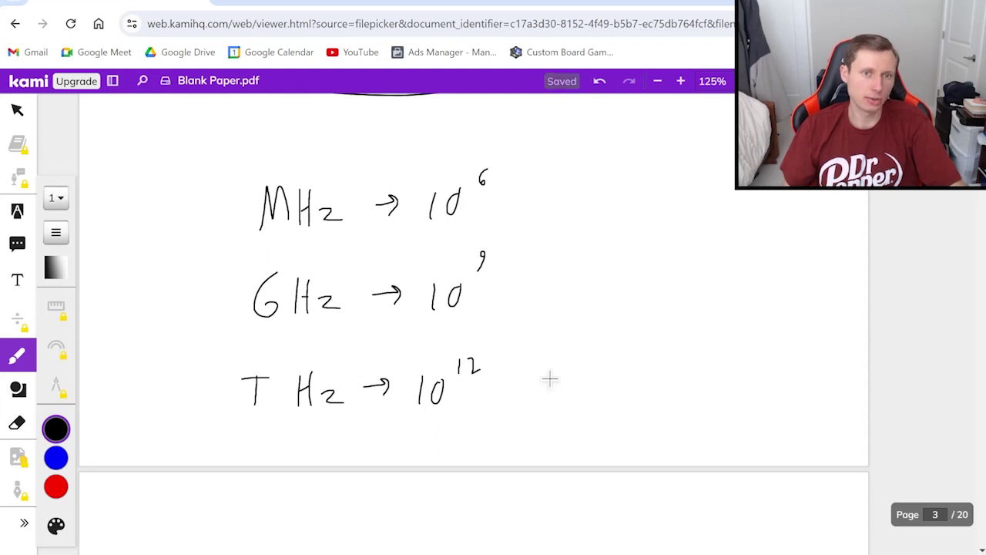
- Insert kHz → 10³ above the MHz line, then scroll to page 4
scroll(336, 242, up, 1)
drag(289, 208, 289, 240)
mouse_move(300, 217)
mouse_down()
mouse_move(299, 242)
mouse_move(318, 240)
mouse_up()
drag(336, 209, 336, 241)
mouse_move(319, 225)
mouse_down()
mouse_move(357, 237)
mouse_move(409, 222)
mouse_up()
drag(399, 217, 408, 224)
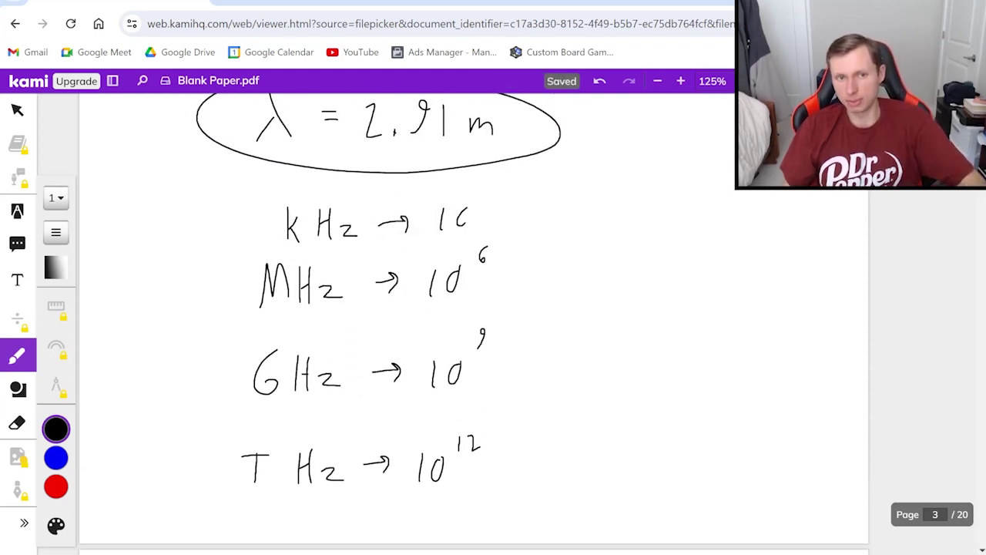
drag(465, 209, 460, 228)
drag(479, 185, 480, 198)
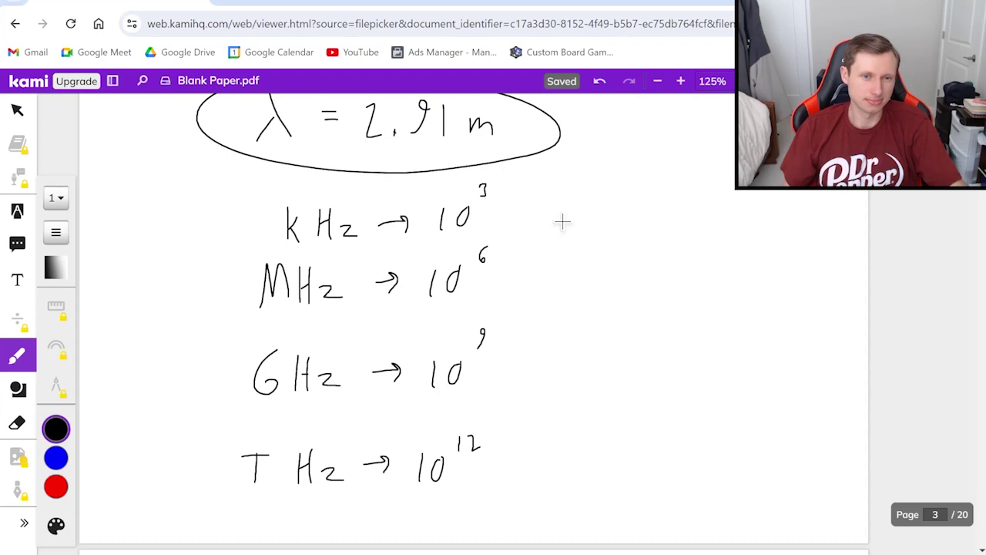
scroll(563, 222, down, 10)
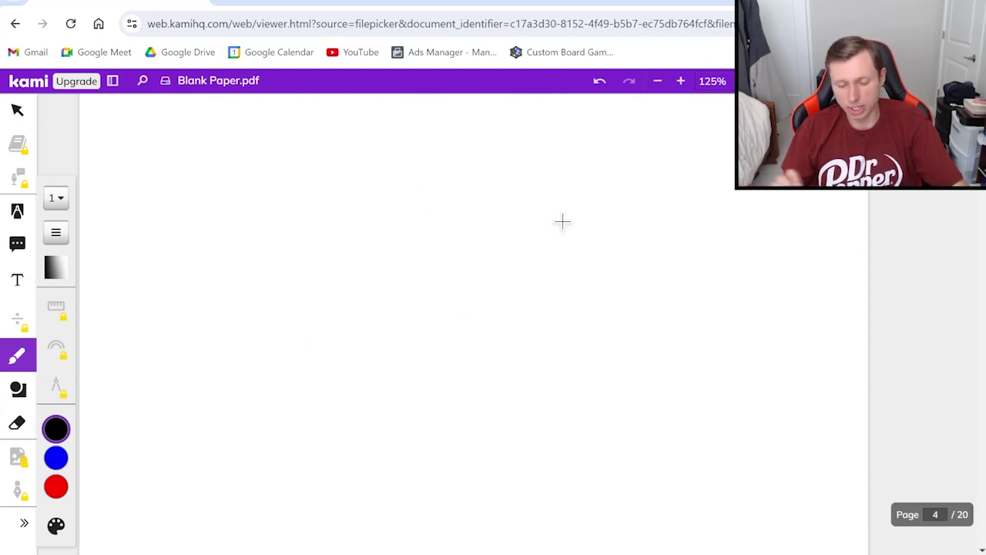
- Write the heading 'Difference in frequency between' at the top of page 4
drag(163, 151, 165, 192)
mouse_move(196, 176)
mouse_down()
mouse_move(197, 191)
mouse_move(197, 165)
mouse_up()
drag(209, 192, 218, 153)
drag(205, 177, 440, 187)
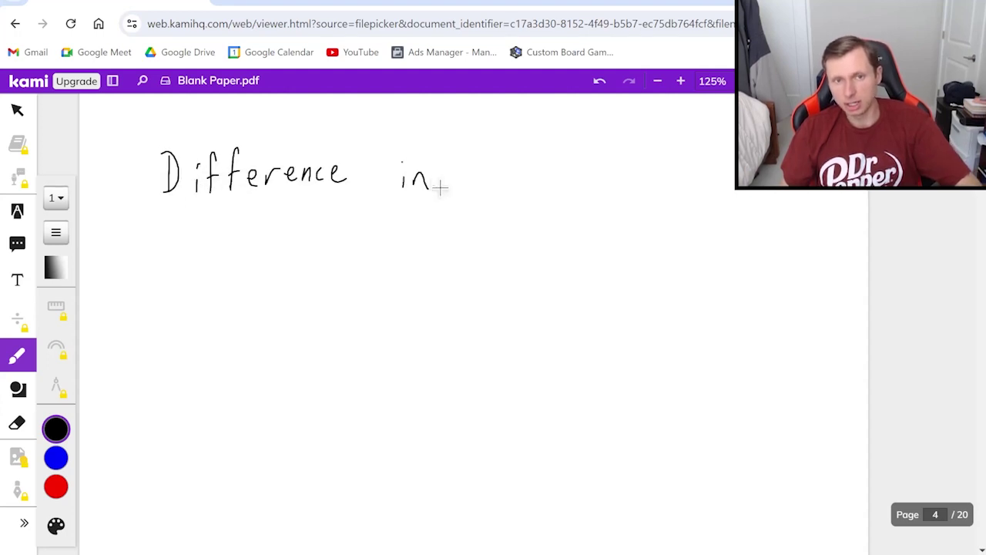
mouse_move(476, 152)
mouse_down()
mouse_move(489, 172)
mouse_move(518, 179)
mouse_move(636, 185)
mouse_up()
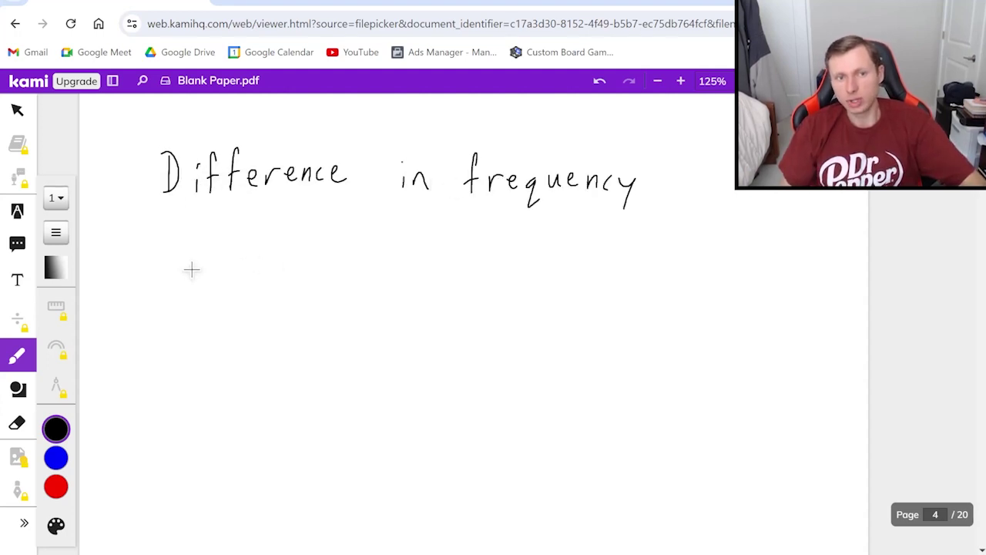
drag(197, 282, 229, 291)
drag(222, 276, 234, 275)
drag(238, 278, 241, 293)
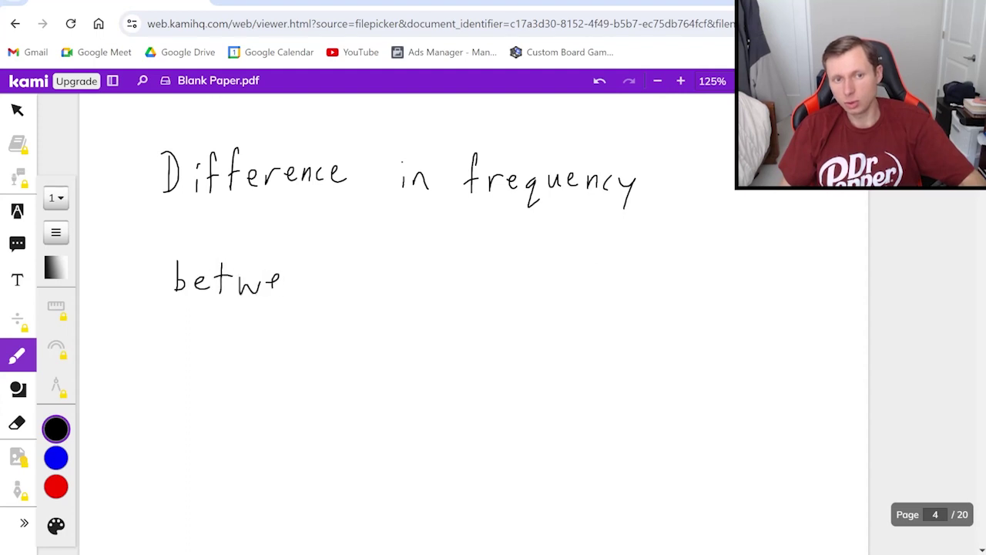
drag(310, 276, 321, 291)
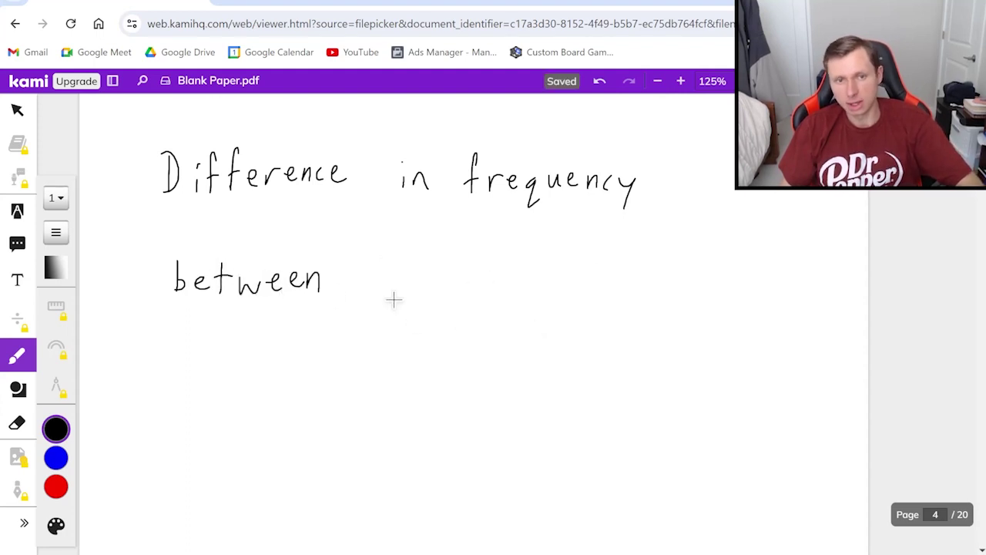
- Write λ1 = 60 nm and λ2 = 45 nm below the heading
mouse_move(389, 302)
mouse_down()
mouse_move(408, 333)
mouse_move(385, 339)
mouse_move(422, 345)
mouse_up()
mouse_move(445, 313)
mouse_down()
mouse_move(464, 320)
mouse_move(526, 309)
mouse_up()
drag(544, 317, 565, 329)
drag(570, 317, 578, 330)
drag(389, 380, 403, 408)
drag(393, 395, 385, 406)
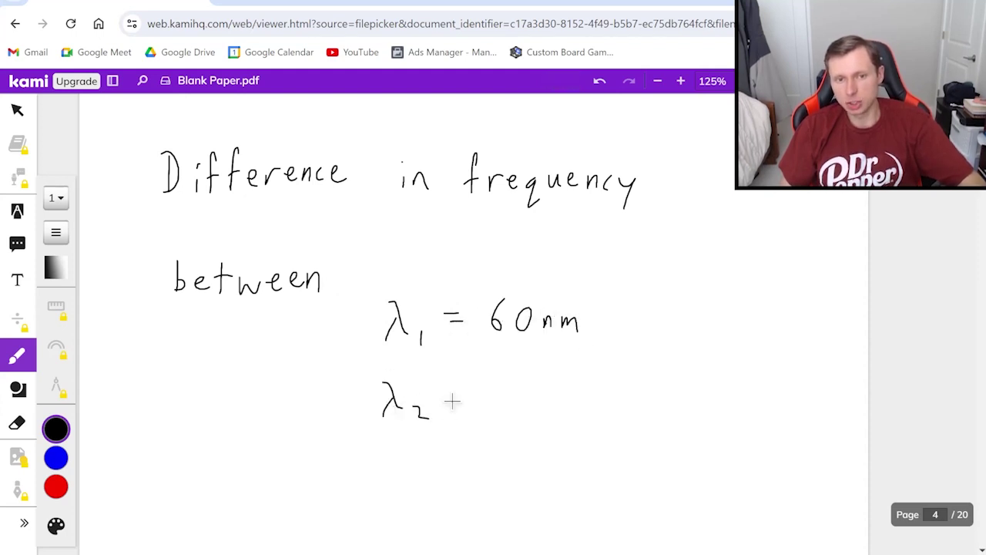
drag(458, 387, 472, 386)
drag(457, 393, 473, 393)
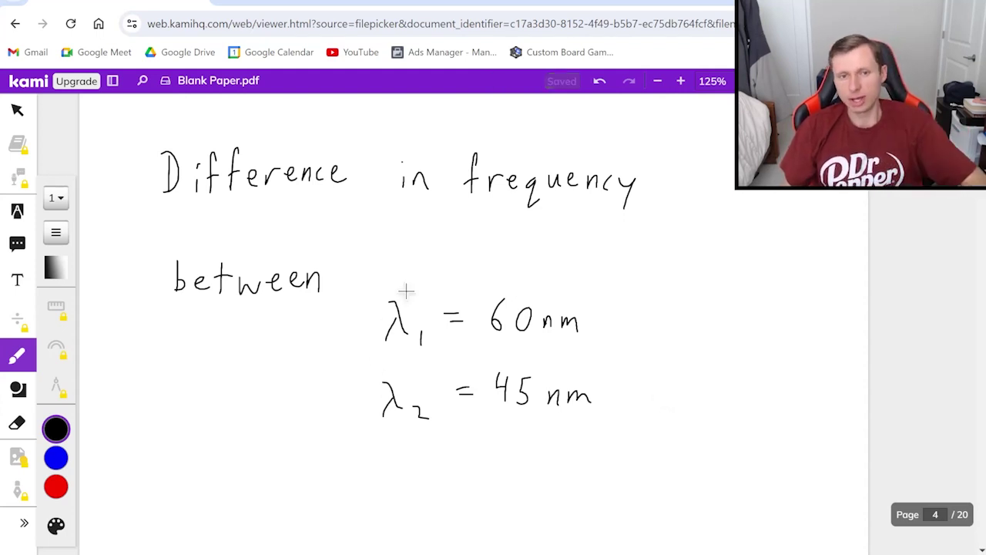
scroll(315, 387, down, 3)
- Write the formula C = λ1 f1
drag(213, 352, 217, 381)
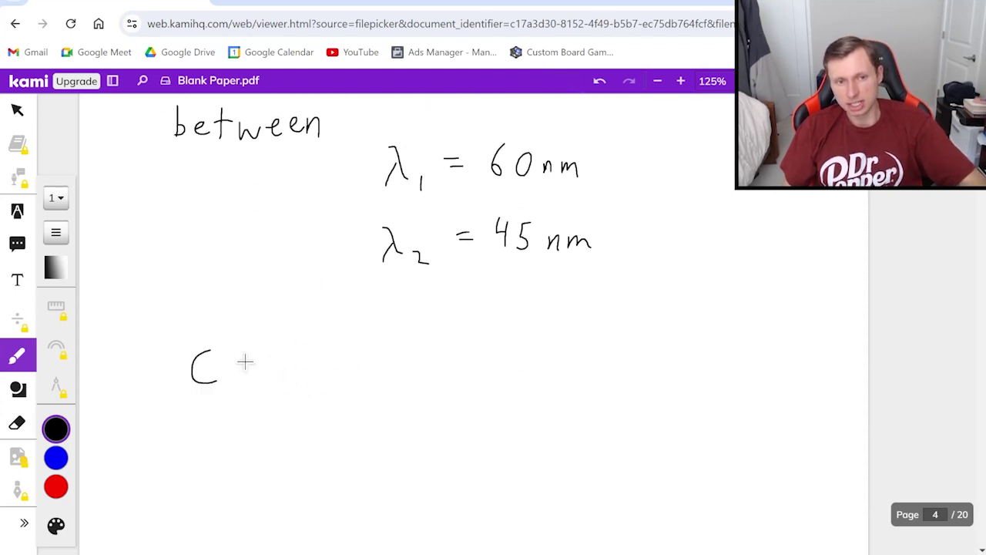
mouse_move(287, 347)
mouse_down()
mouse_move(305, 385)
mouse_move(280, 385)
mouse_up()
drag(316, 379, 317, 396)
mouse_move(362, 342)
mouse_down()
mouse_move(351, 384)
mouse_move(362, 357)
mouse_up()
drag(371, 376, 372, 393)
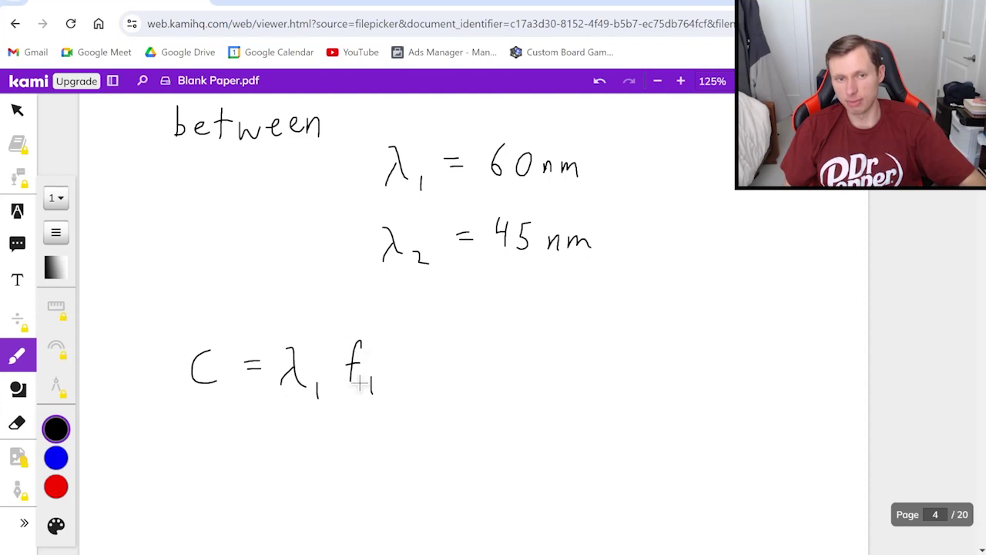
- Substitute values as 3·10⁸ = 60·10⁻⁹ f1
drag(170, 462, 170, 497)
click(204, 479)
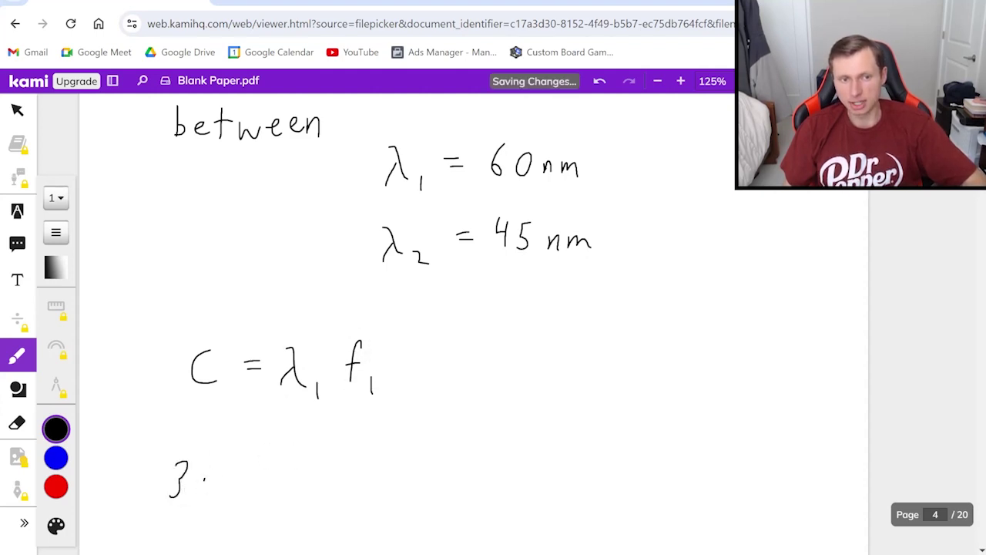
drag(221, 469, 219, 493)
drag(242, 466, 235, 491)
drag(268, 436, 266, 437)
drag(292, 471, 310, 470)
drag(295, 481, 311, 479)
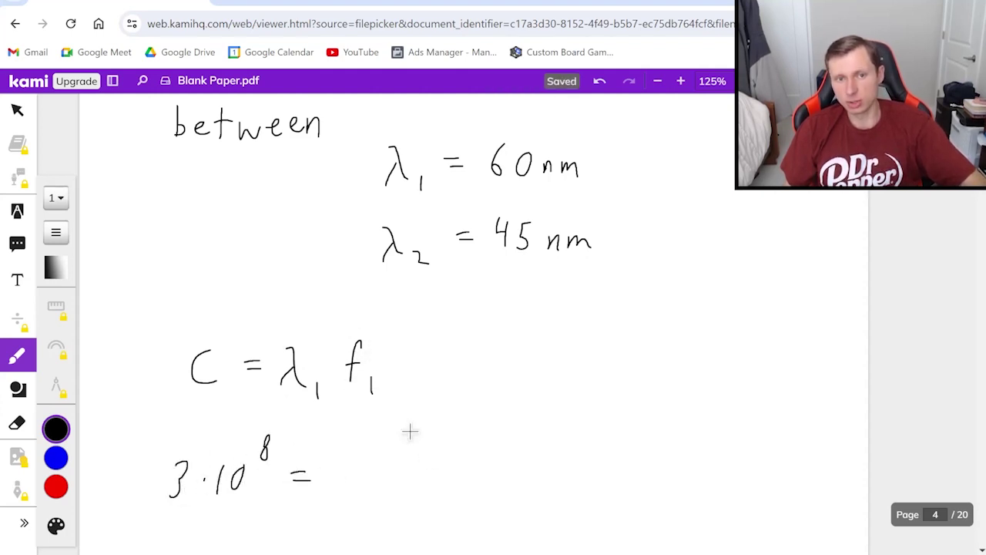
mouse_move(355, 450)
mouse_down()
mouse_move(344, 476)
mouse_move(388, 458)
mouse_up()
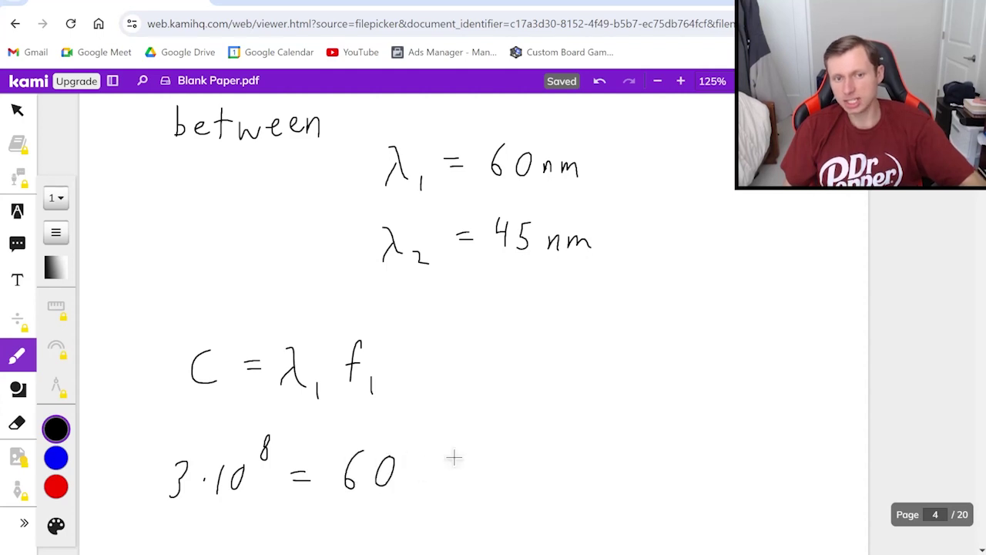
drag(460, 454, 454, 458)
mouse_move(471, 441)
mouse_down()
mouse_move(500, 447)
mouse_move(532, 483)
mouse_move(557, 490)
mouse_up()
- Write the result f1 = 5·10¹⁵ Hz and begin C on the next line
scroll(626, 396, down, 2)
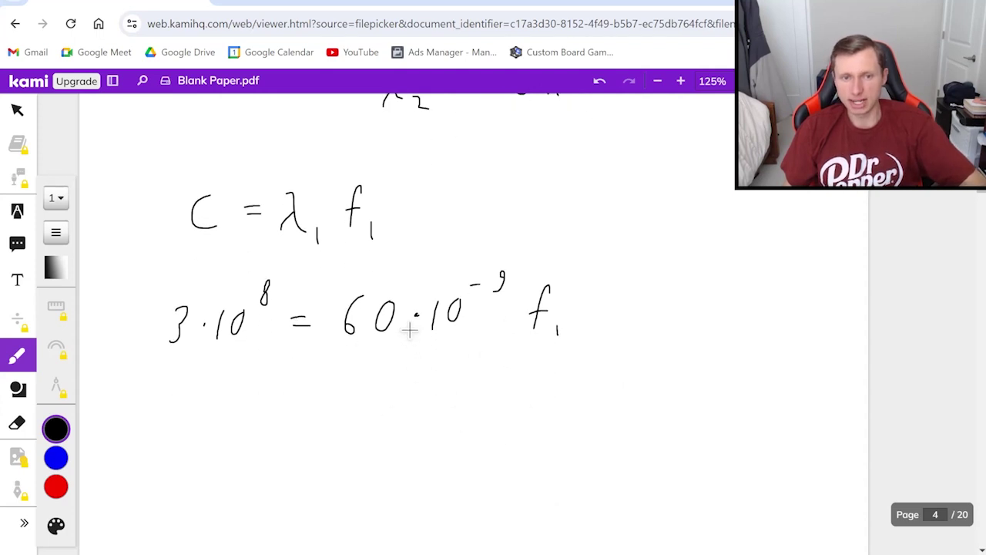
mouse_move(259, 426)
mouse_down()
mouse_move(244, 465)
mouse_move(268, 478)
mouse_up()
drag(303, 451, 317, 450)
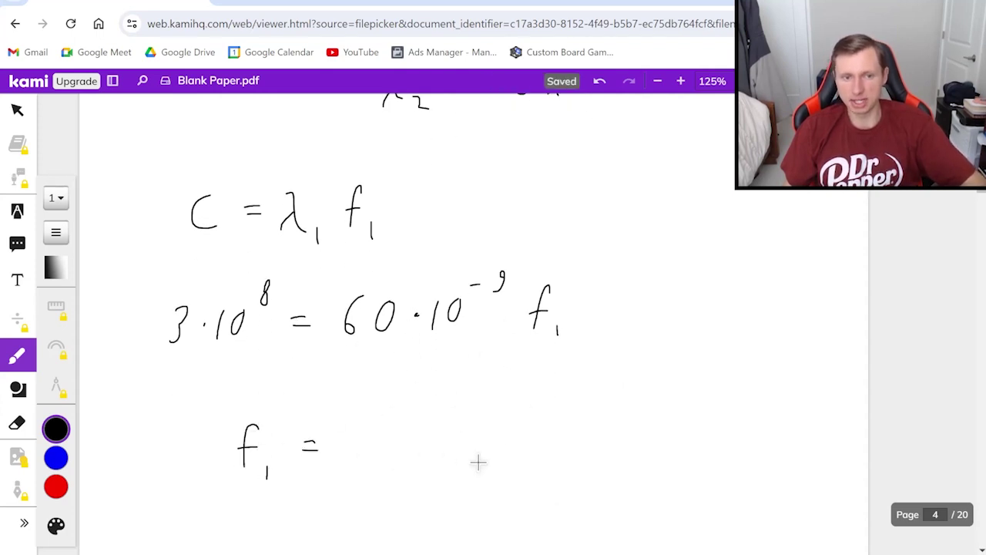
mouse_move(373, 430)
mouse_down()
mouse_move(409, 460)
mouse_move(429, 438)
mouse_move(510, 462)
mouse_up()
click(398, 451)
drag(518, 449, 536, 465)
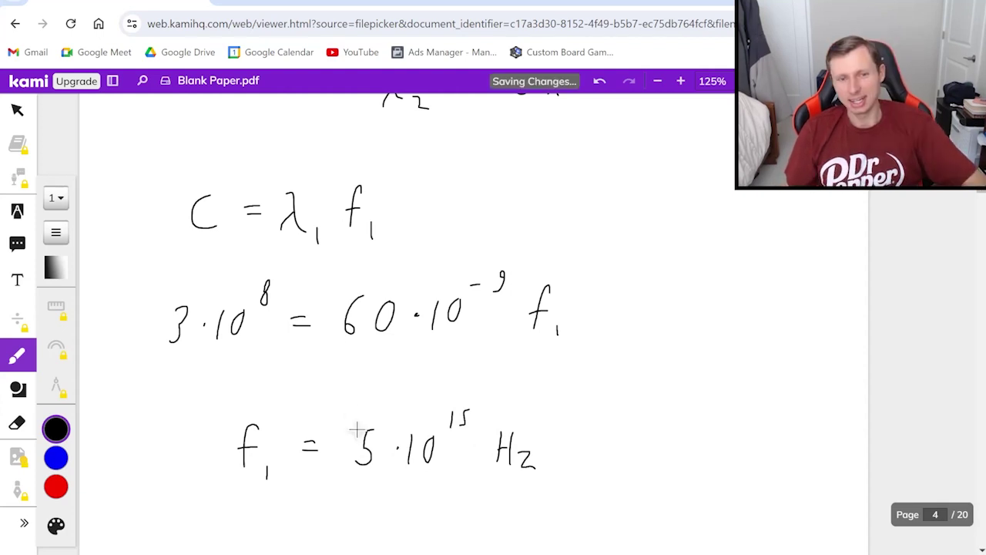
scroll(299, 427, down, 2)
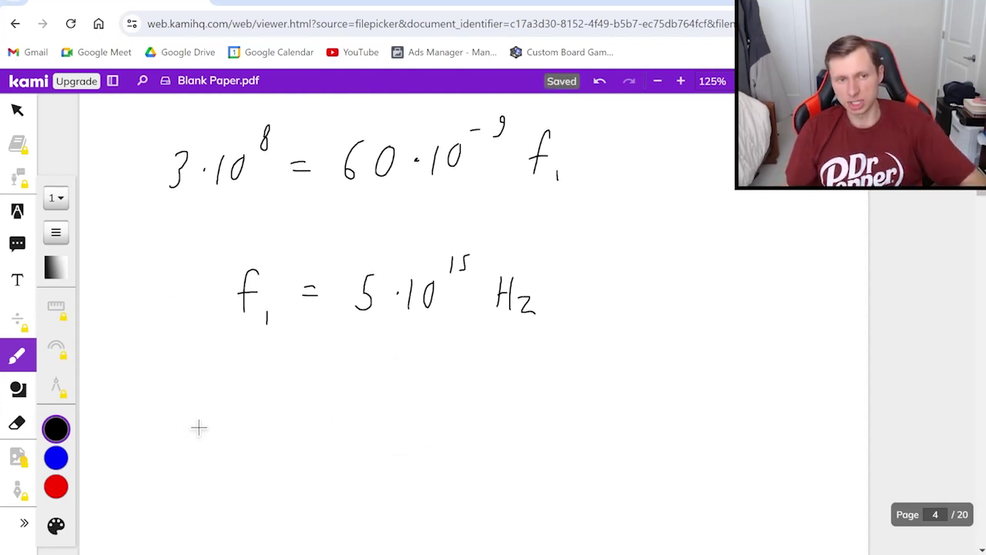
mouse_move(203, 422)
mouse_down()
mouse_move(201, 447)
mouse_move(255, 429)
mouse_up()
- Write c = λ2 f2 for the second wavelength
drag(240, 436, 308, 459)
mouse_move(294, 436)
mouse_down()
mouse_move(285, 456)
mouse_move(341, 466)
mouse_up()
mouse_move(381, 406)
mouse_down()
mouse_move(365, 456)
mouse_move(384, 430)
mouse_up()
drag(394, 451, 406, 468)
scroll(281, 464, down, 1)
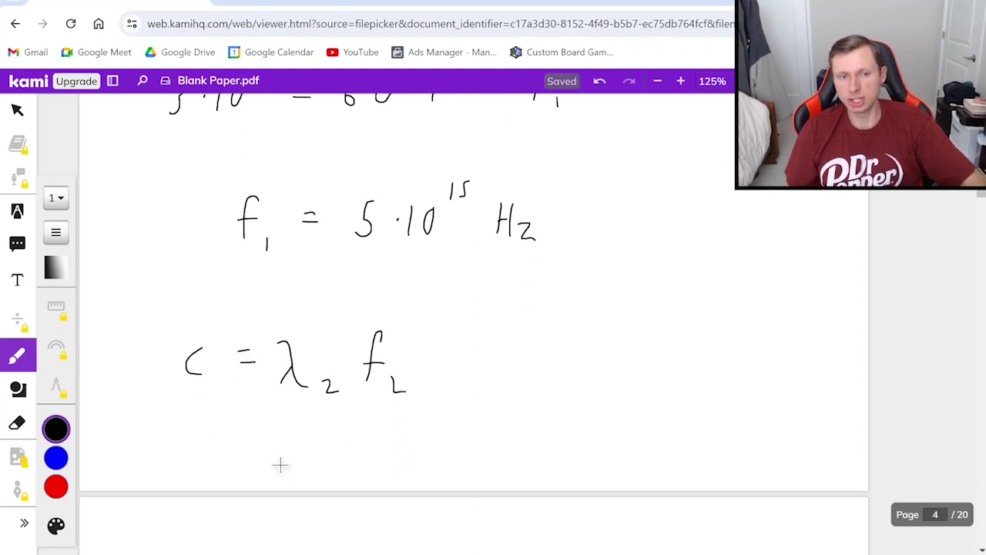
- Write 3·10^8 = on the line below as the substituted speed of light
drag(187, 444, 184, 474)
click(216, 462)
mouse_move(237, 448)
mouse_down()
mouse_move(232, 475)
mouse_move(254, 447)
mouse_up()
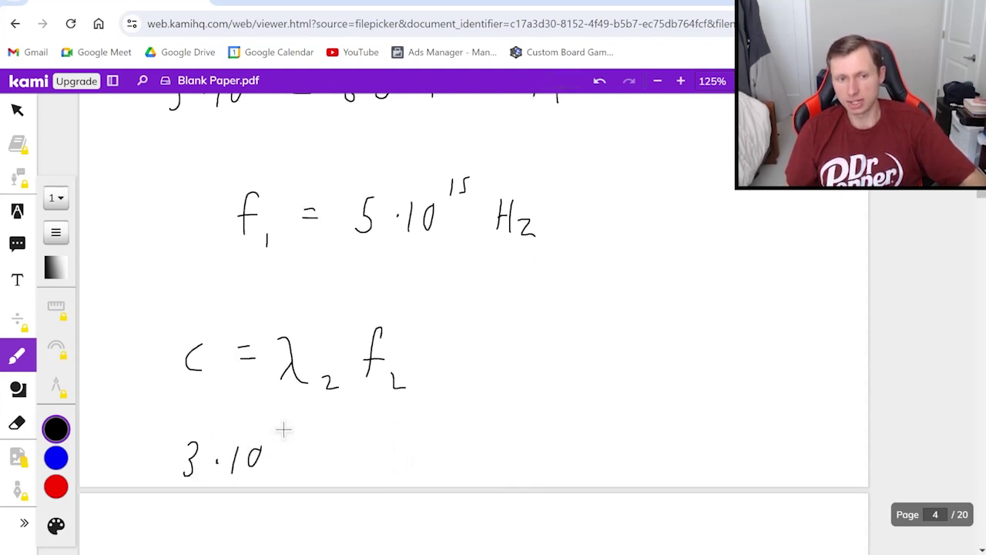
drag(289, 421, 286, 421)
drag(326, 453, 347, 452)
drag(325, 462, 349, 462)
scroll(447, 370, up, 4)
scroll(478, 331, up, 2)
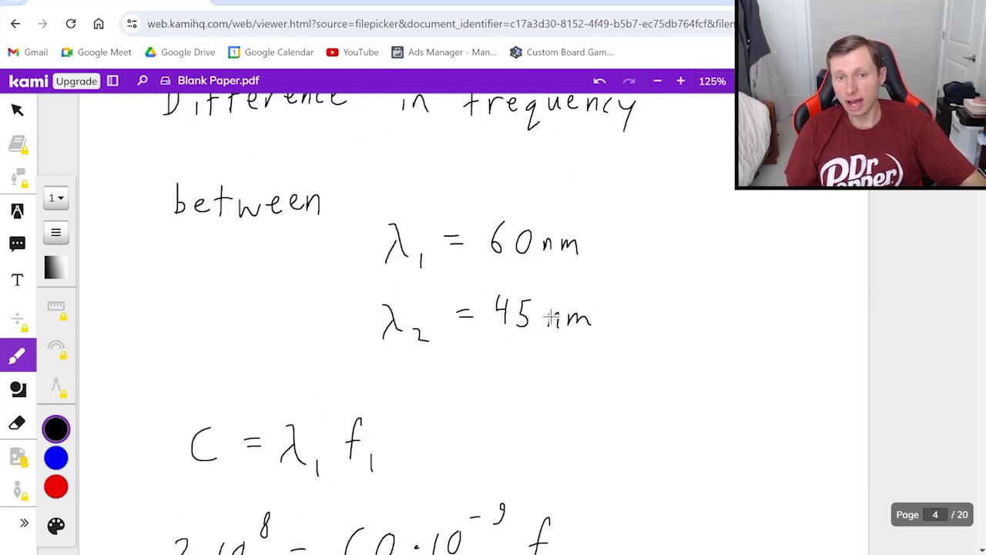
scroll(493, 354, down, 6)
- Complete the right side as 45·10^-9 f2
mouse_move(385, 442)
mouse_down()
mouse_move(397, 456)
mouse_move(391, 476)
mouse_up()
drag(412, 444, 402, 473)
click(434, 457)
drag(452, 443, 451, 467)
drag(471, 445, 503, 428)
drag(514, 421, 521, 436)
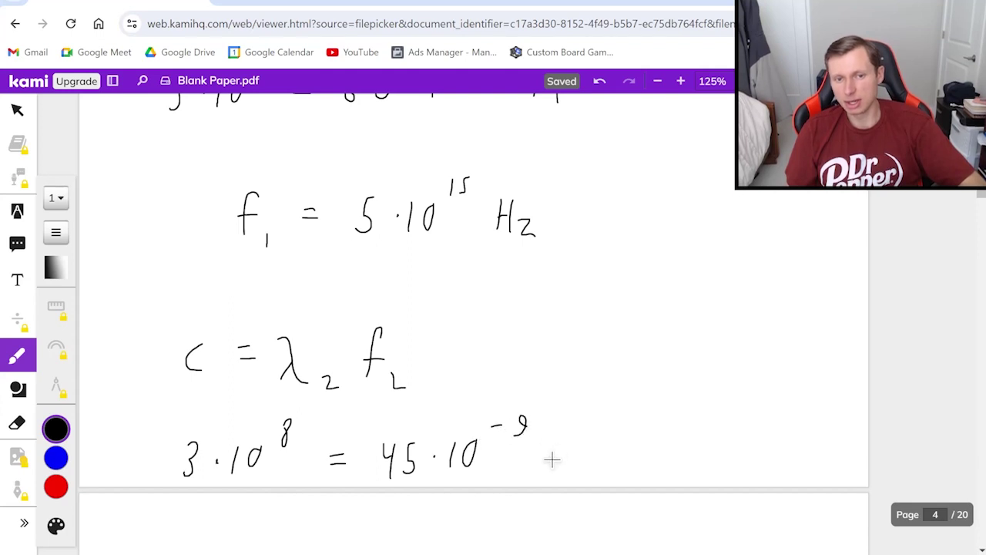
scroll(463, 481, down, 2)
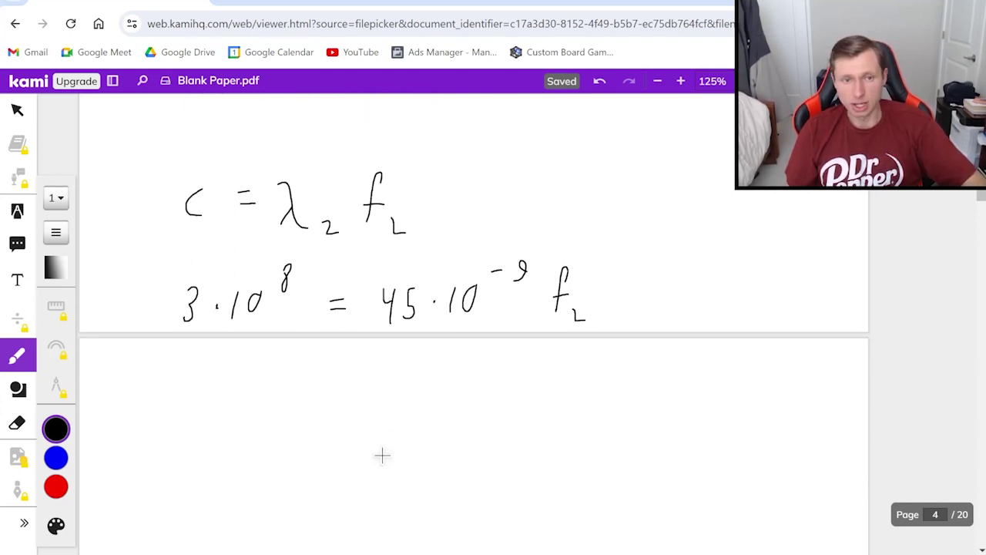
click(436, 301)
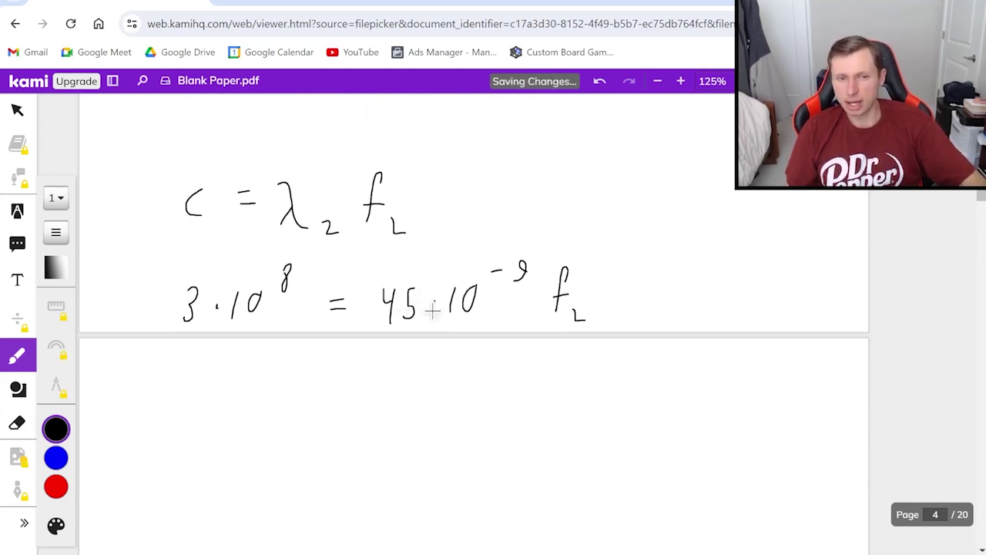
- Write the result f2 = 6.67·10^15 Hz on a new line
drag(271, 456, 283, 471)
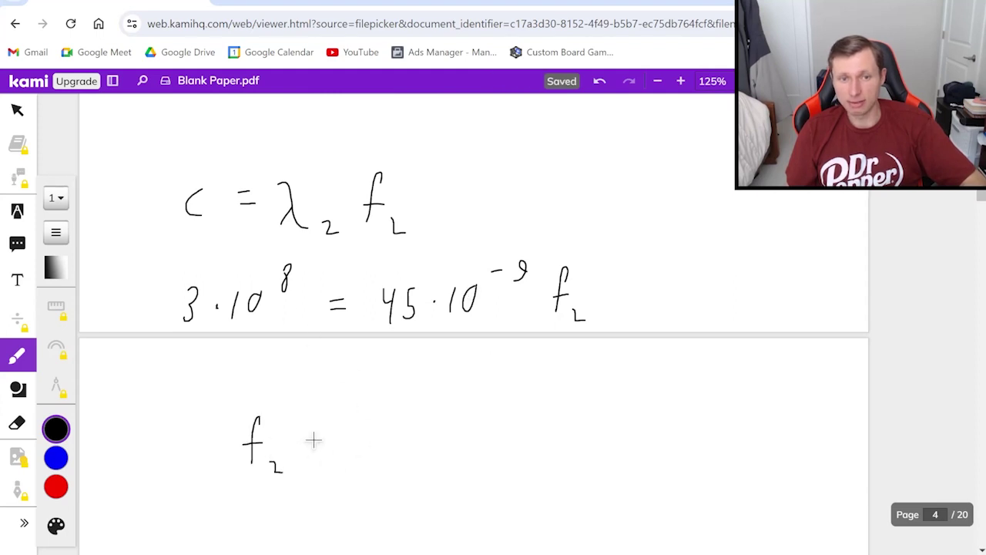
drag(316, 437, 331, 436)
drag(316, 446, 334, 446)
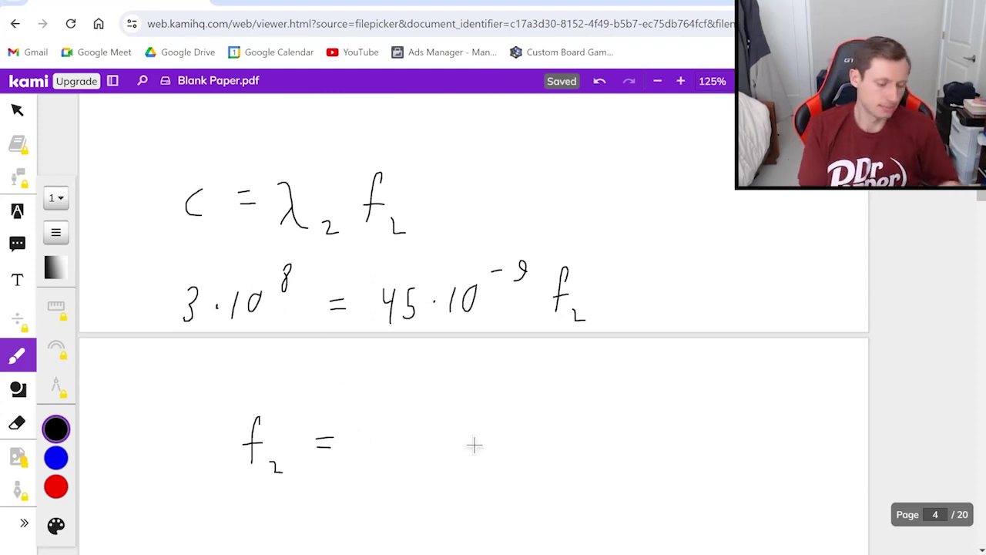
mouse_move(391, 432)
mouse_down()
mouse_move(381, 440)
mouse_move(390, 463)
mouse_up()
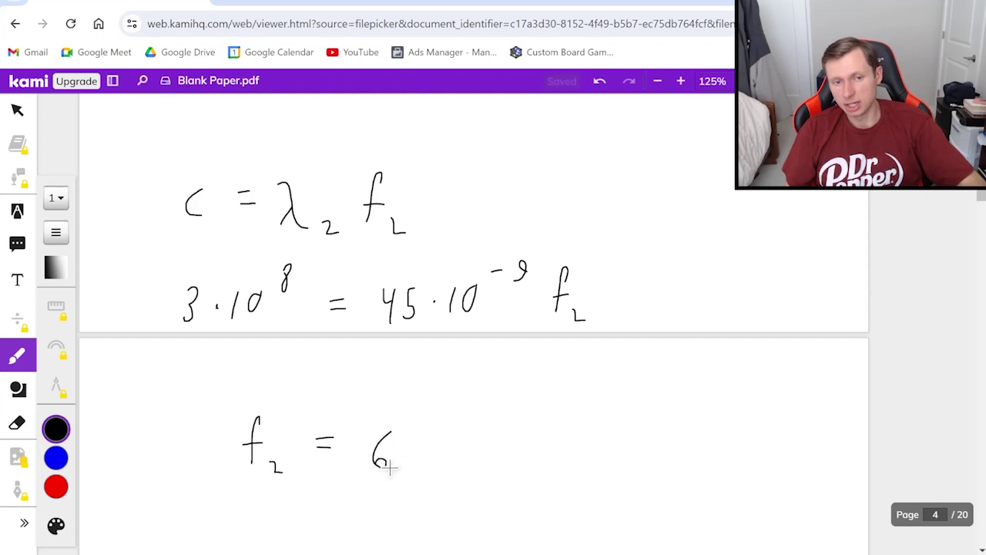
click(403, 466)
mouse_move(437, 433)
mouse_down()
mouse_move(434, 462)
mouse_move(455, 474)
mouse_up()
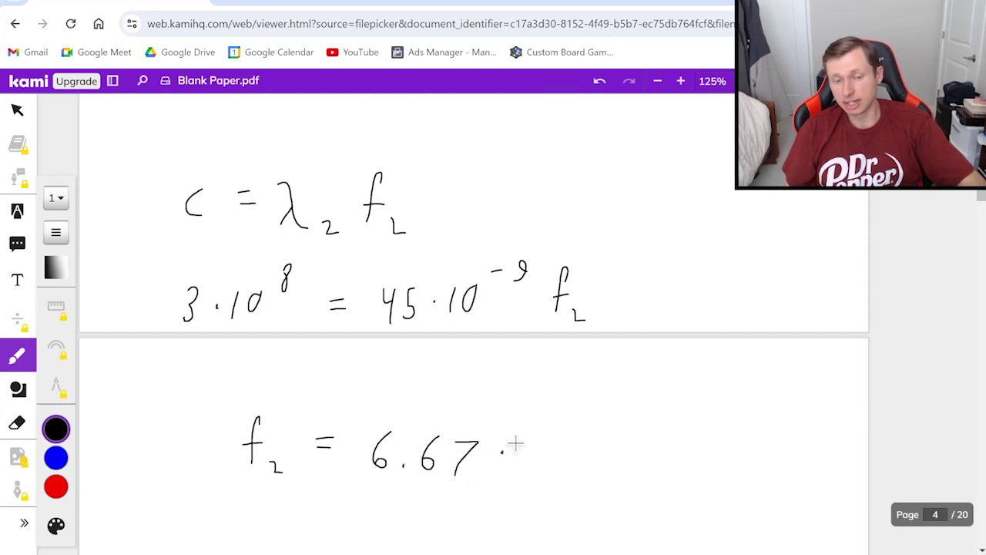
drag(518, 436, 520, 465)
mouse_move(542, 436)
mouse_down()
mouse_move(533, 455)
mouse_move(542, 436)
mouse_up()
mouse_move(560, 415)
mouse_down()
mouse_move(599, 465)
mouse_move(647, 465)
mouse_up()
scroll(401, 493, down, 1)
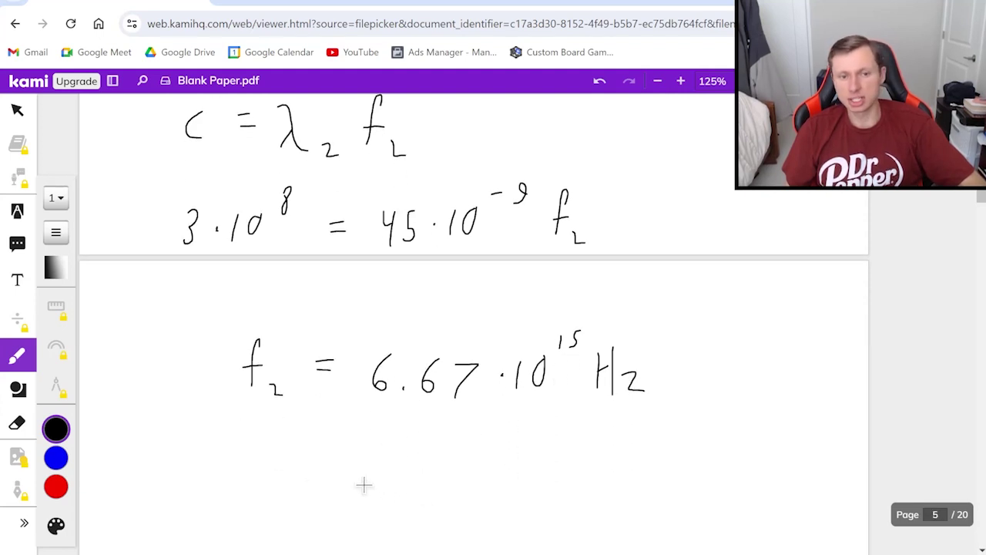
- Rewrite f1 = 5·10^15 Hz beneath the f2 result
mouse_move(270, 462)
mouse_down()
mouse_move(267, 495)
mouse_move(281, 451)
mouse_up()
drag(290, 494, 291, 507)
drag(324, 467, 337, 467)
drag(325, 474, 337, 474)
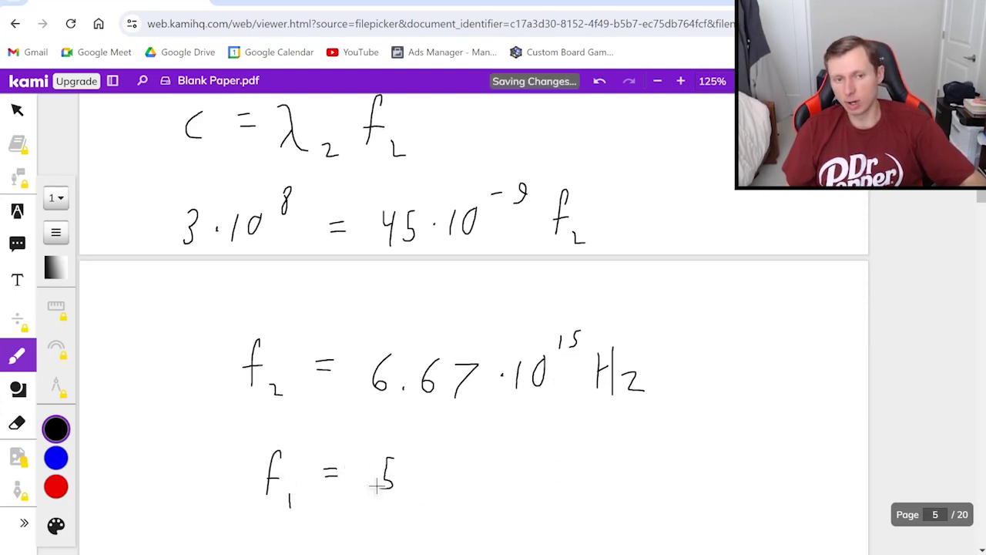
click(416, 473)
drag(436, 463, 434, 490)
drag(461, 460, 479, 456)
drag(493, 437, 531, 490)
drag(540, 479, 555, 499)
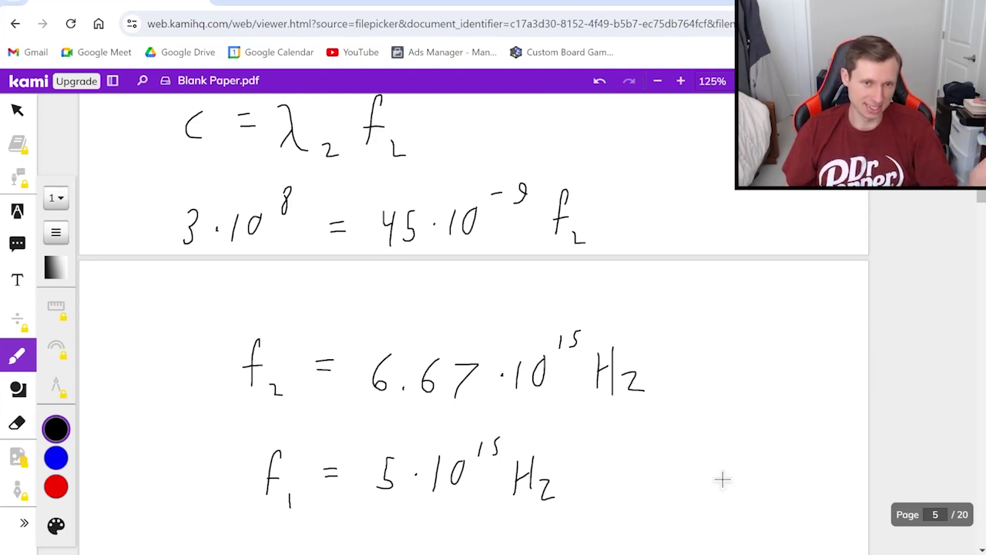
scroll(452, 370, down, 2)
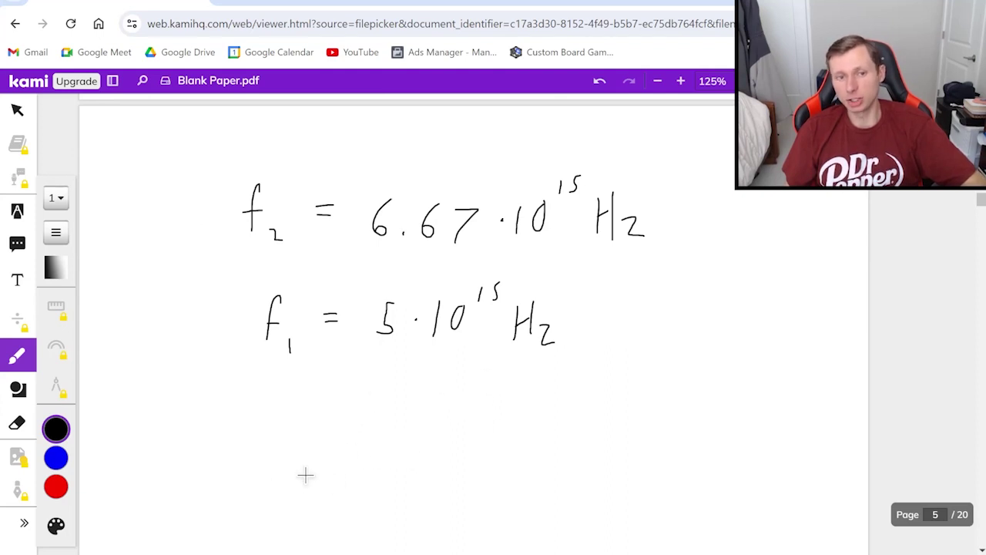
- Write the subtraction 6.67·10^15 − 5·10^15
drag(322, 458, 304, 482)
mouse_move(356, 462)
mouse_down()
mouse_move(345, 497)
mouse_move(377, 499)
mouse_up()
click(410, 479)
mouse_move(425, 458)
mouse_down()
mouse_move(421, 497)
mouse_move(450, 464)
mouse_up()
click(470, 439)
drag(512, 473, 530, 472)
drag(566, 453, 547, 488)
drag(602, 457, 598, 487)
drag(620, 458, 639, 451)
drag(663, 429, 654, 452)
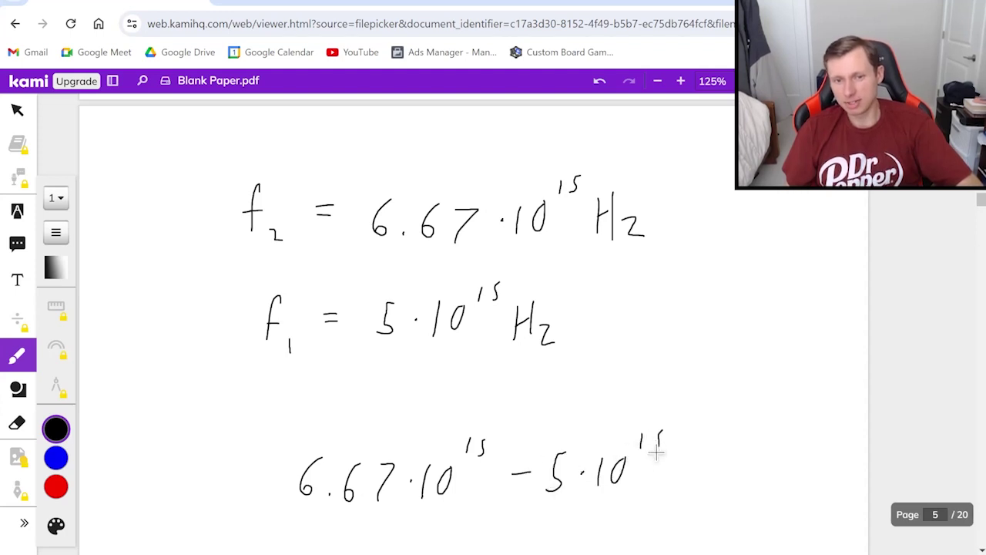
scroll(398, 462, down, 2)
- Write = 1.67·10^15 Hz below and circle it as the final answer
drag(328, 437, 348, 436)
drag(327, 445, 349, 444)
drag(405, 429, 405, 473)
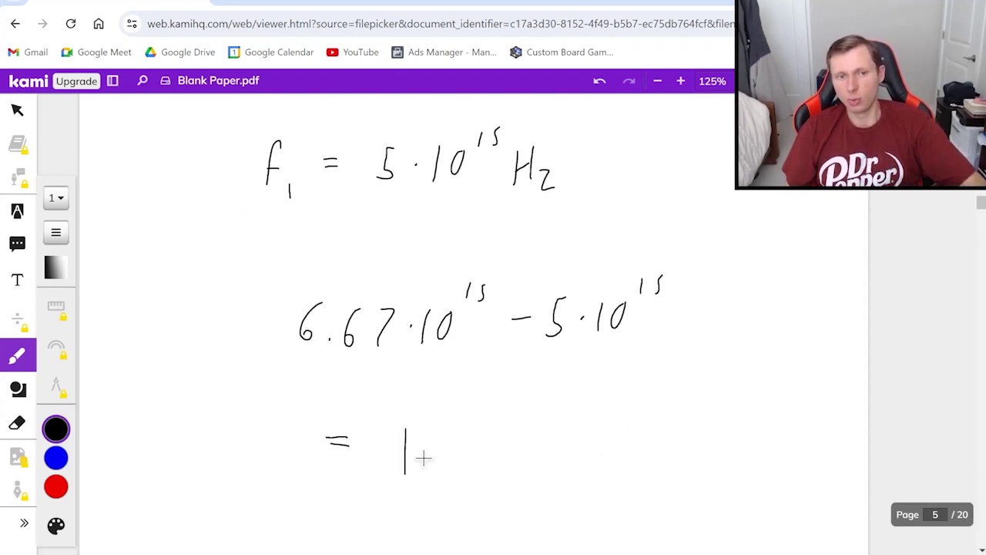
click(424, 460)
mouse_move(460, 430)
mouse_down()
mouse_move(451, 453)
mouse_move(487, 463)
mouse_up()
click(529, 450)
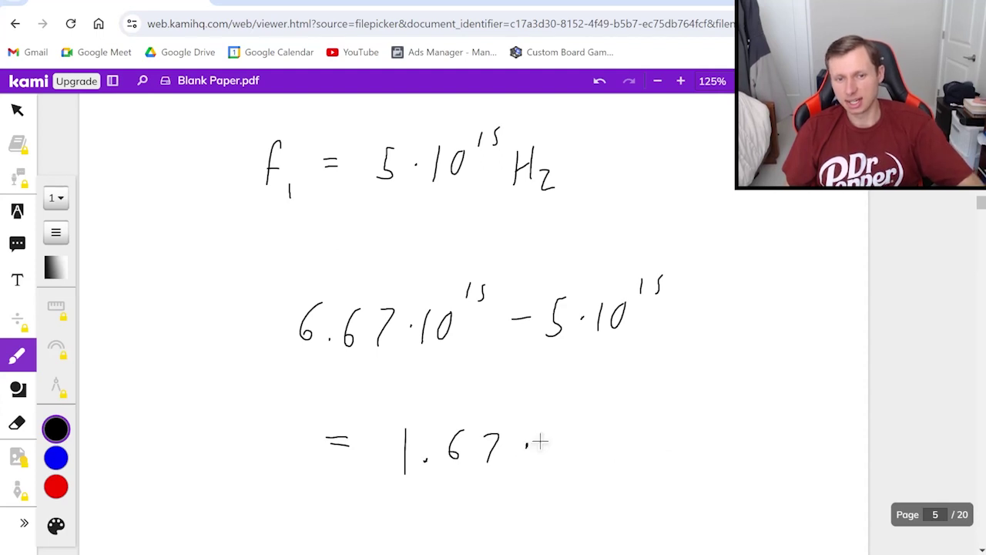
drag(543, 435, 541, 460)
drag(563, 434, 570, 437)
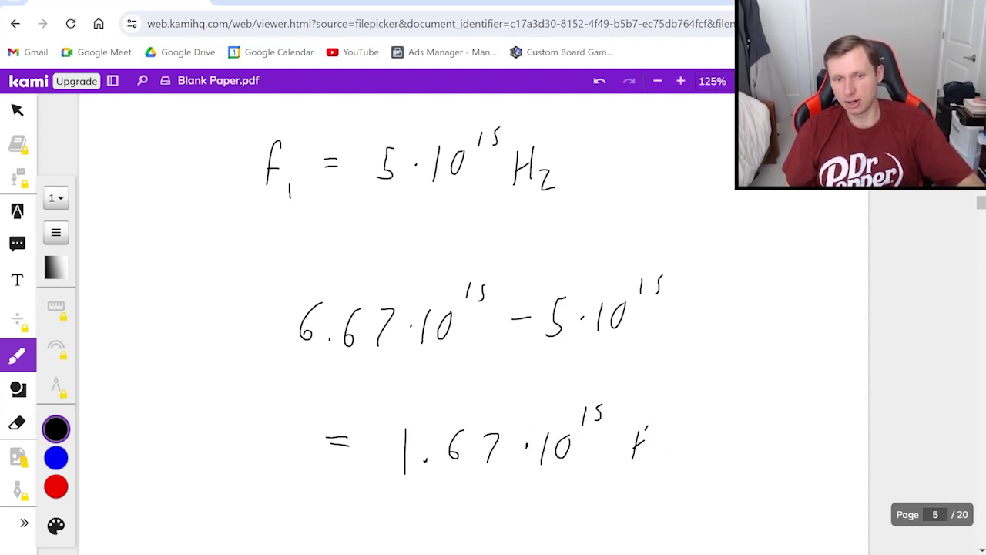
drag(644, 429, 644, 459)
drag(655, 443, 668, 456)
mouse_move(541, 395)
mouse_down()
mouse_move(670, 455)
mouse_move(439, 393)
mouse_up()
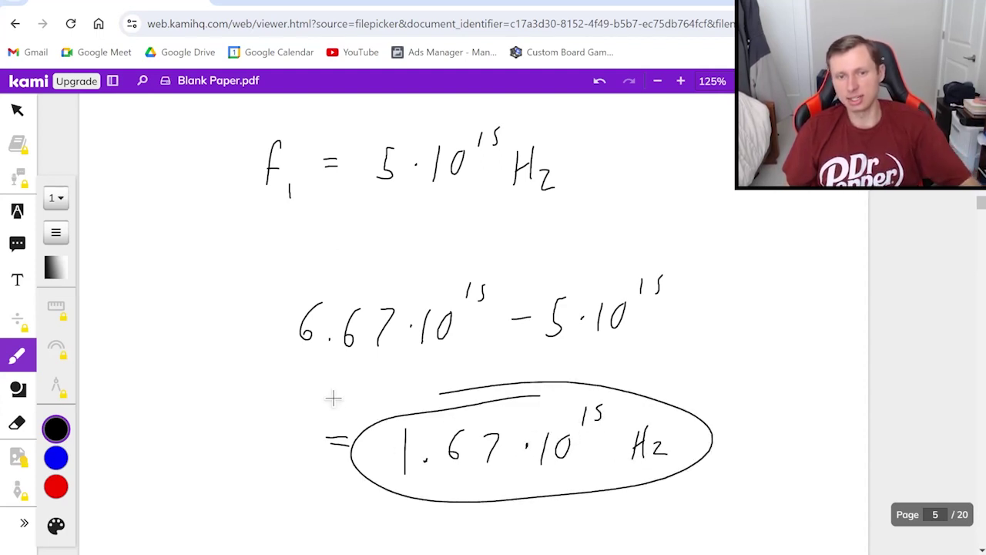
scroll(333, 397, down, 2)
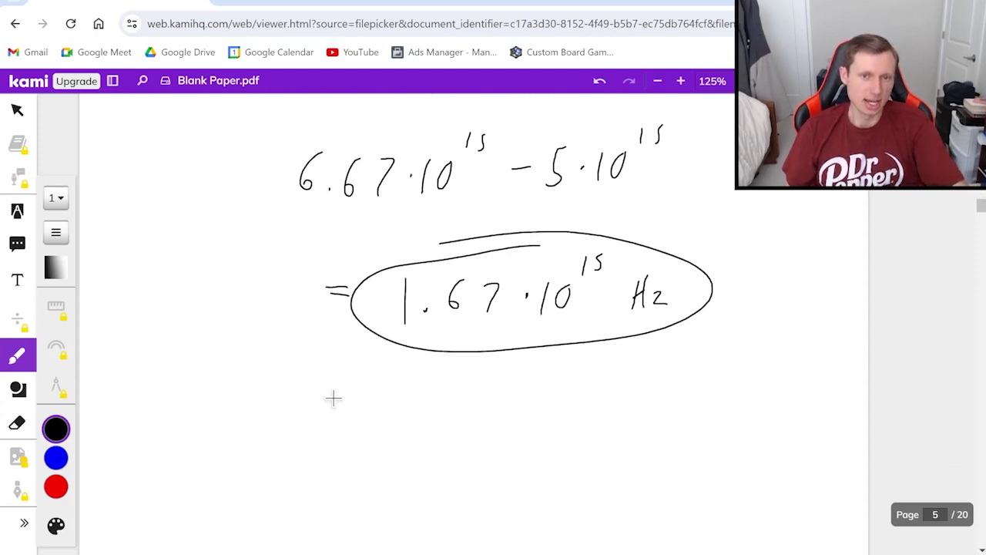